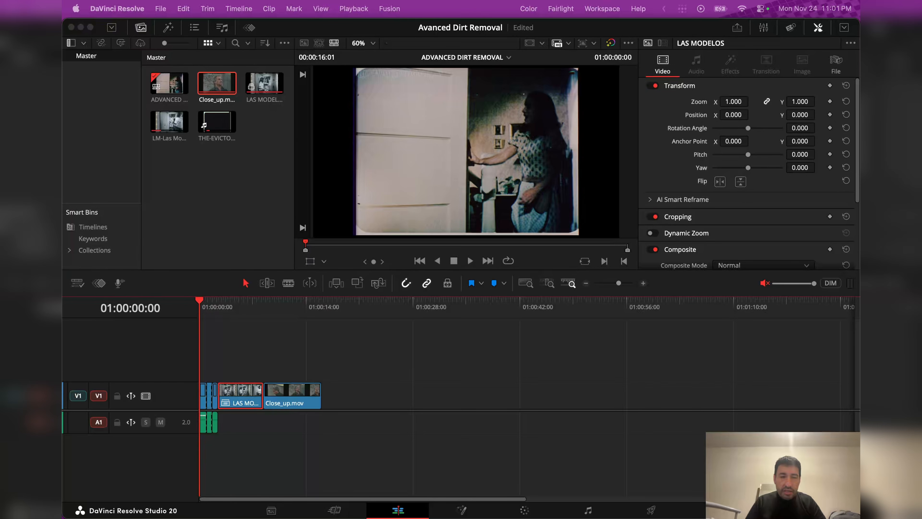
Open the compound clip on the Color page and look through the Resolve FX library.
left_click(212, 365)
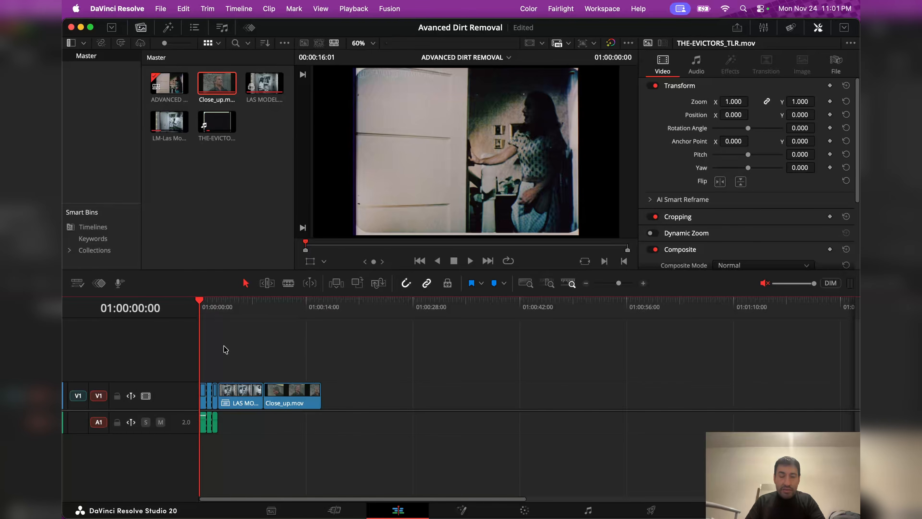
left_click_drag(227, 307, 186, 322)
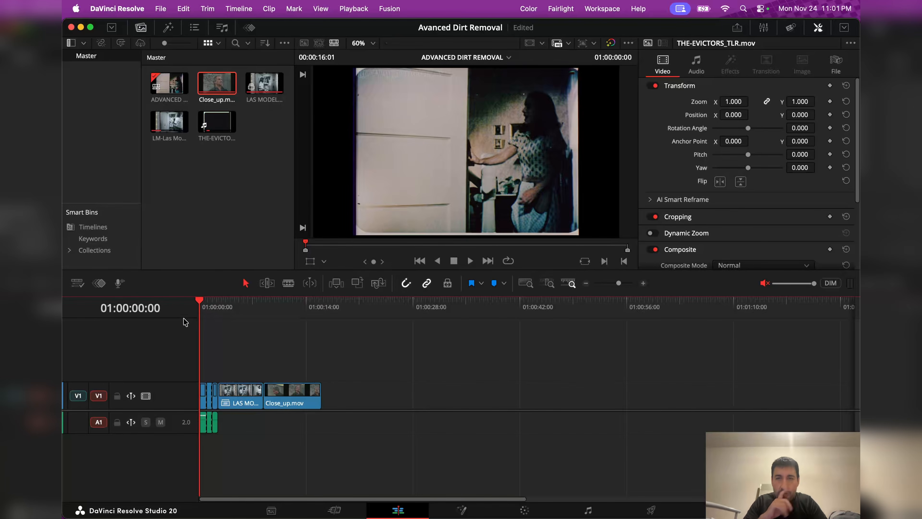
key("shift+6")
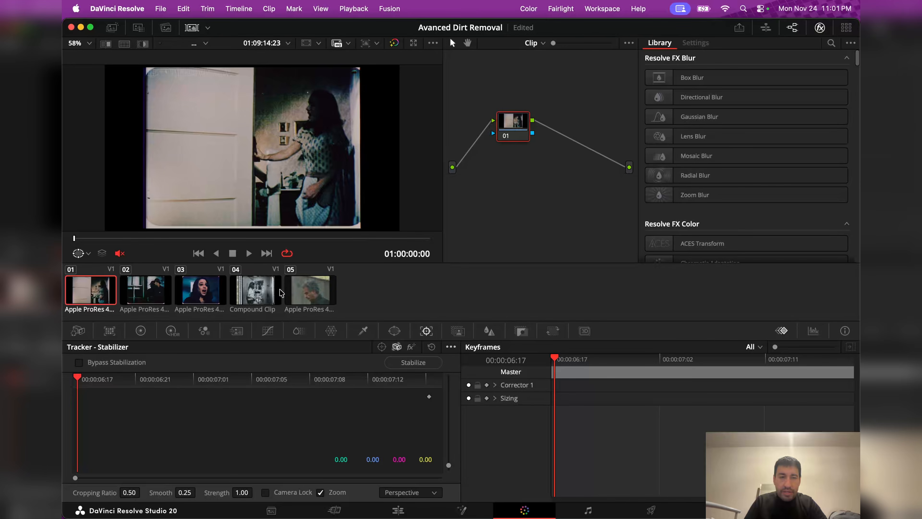
left_click(248, 289)
left_click(832, 43)
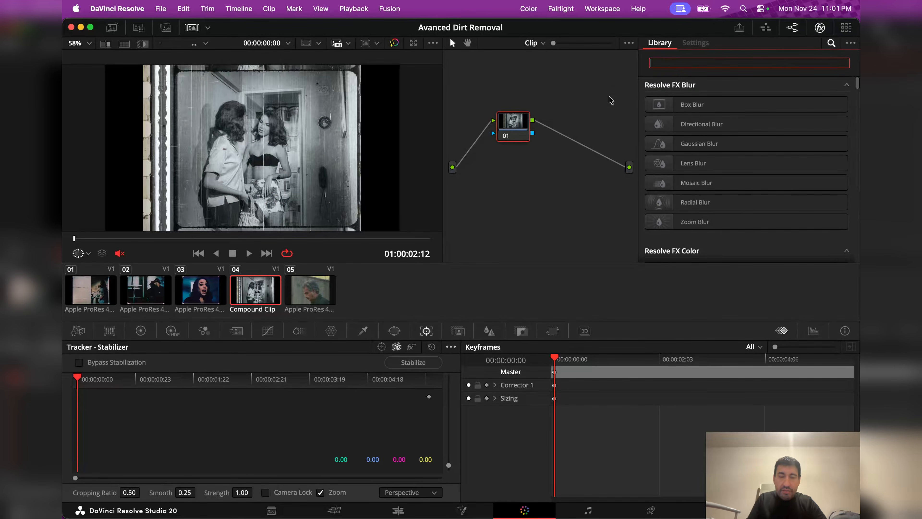
scroll(744, 126, "down", 15)
scroll(742, 135, "down", 3)
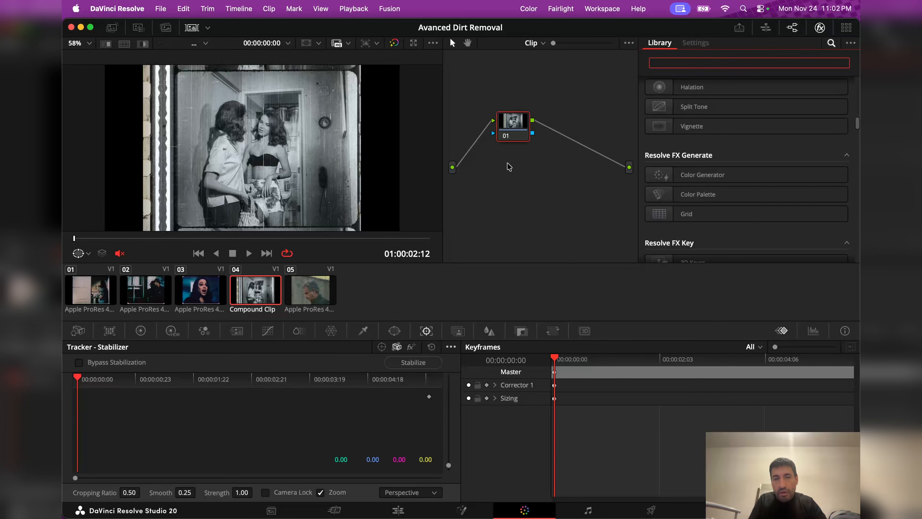
Return to the first timeline clip, THE-EVICTORS_TLR.mov, and open it on the Fusion page.
key("Home")
left_click(237, 238)
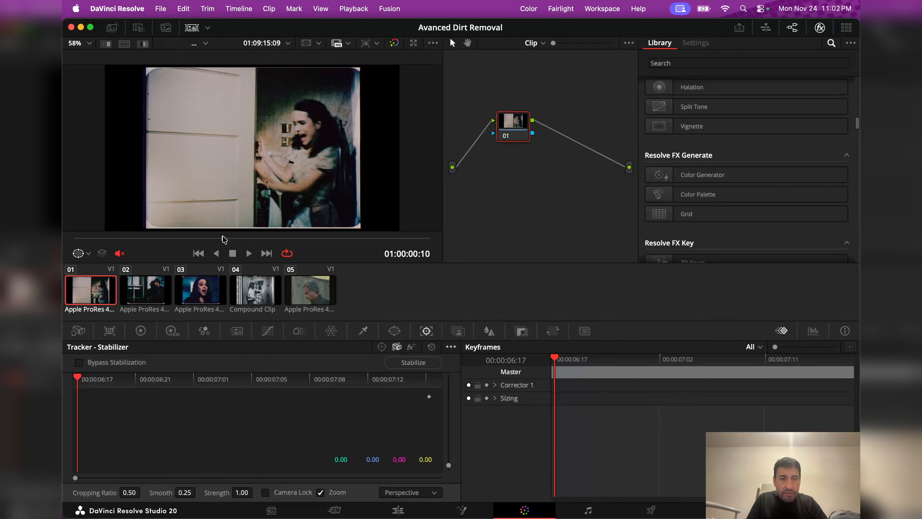
key("shift+4")
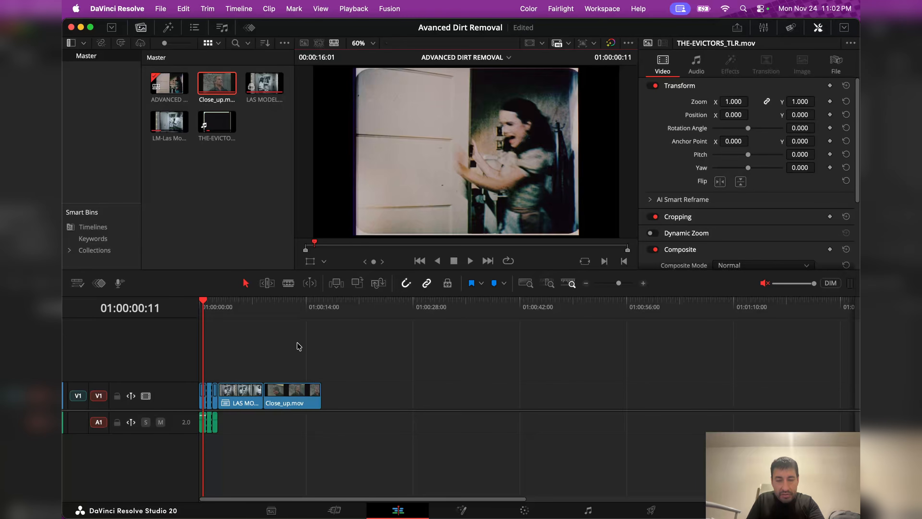
key("shift+5")
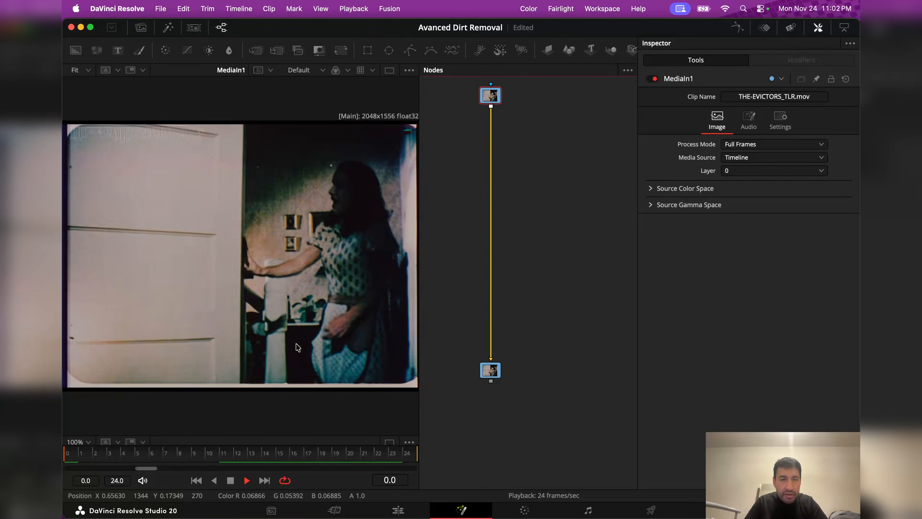
Play the clip and examine the dirt specks on the door up close, finishing with the whole frame fitted to the viewer.
key("space")
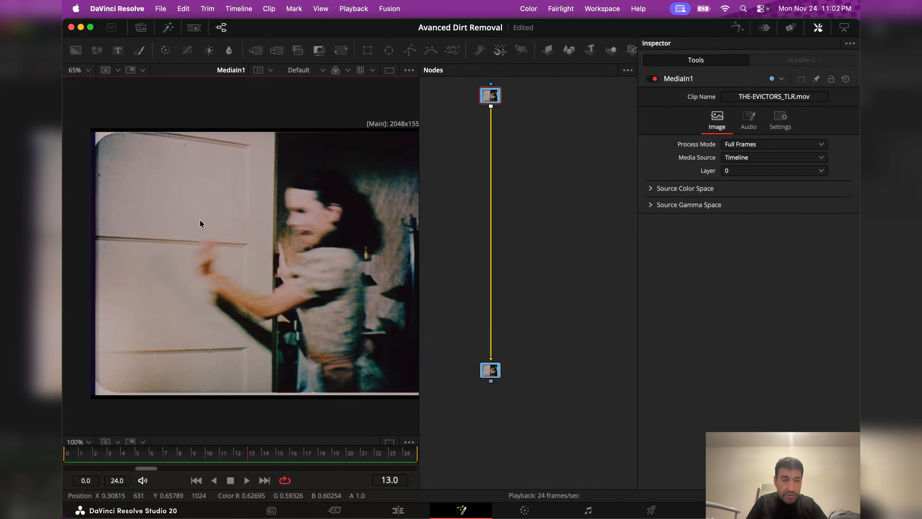
scroll(200, 220, "up", 2)
key("space")
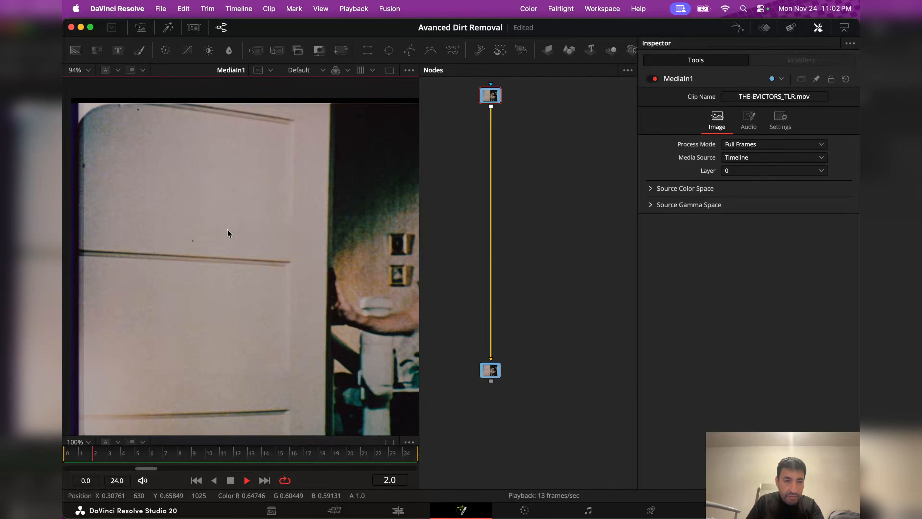
key("space")
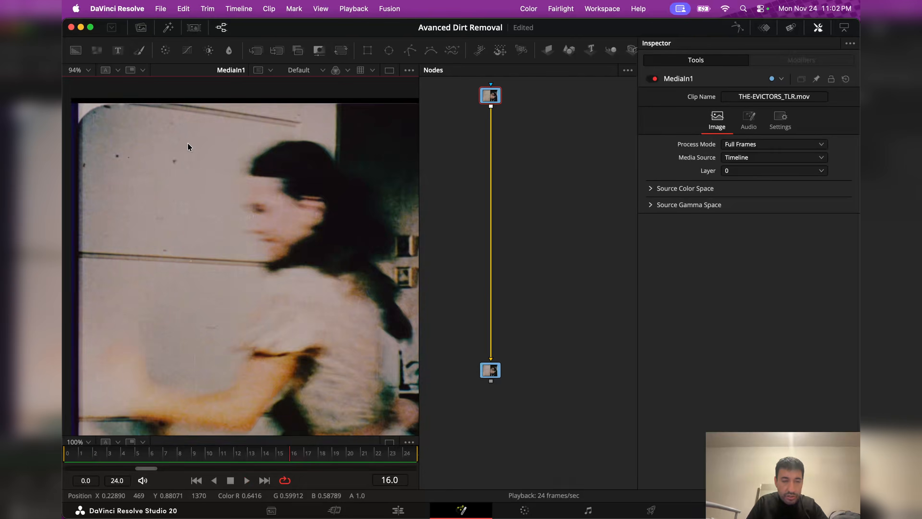
key("z")
key("c")
left_click(78, 69)
left_click(81, 86)
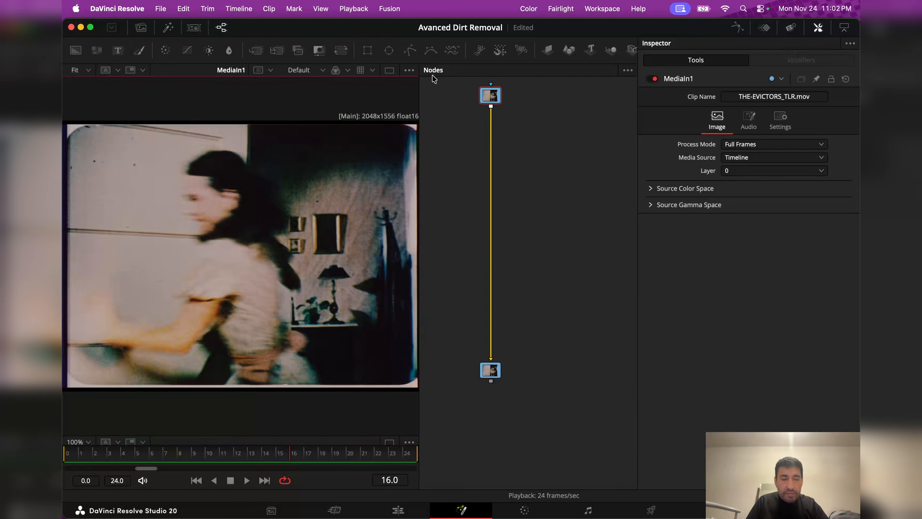
Add an Automatic Dirt Removal node after MediaIn1, space it from the source node and display its output in the viewer.
key("shift+space")
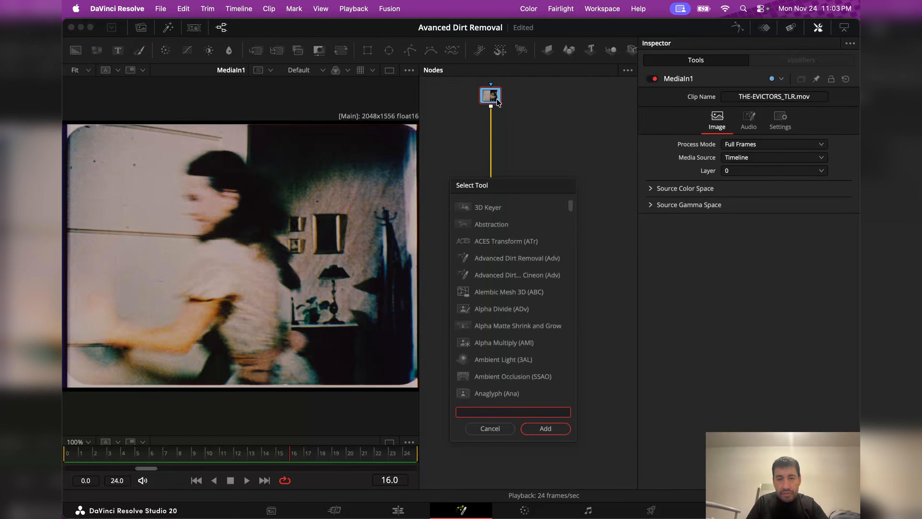
type("dirt")
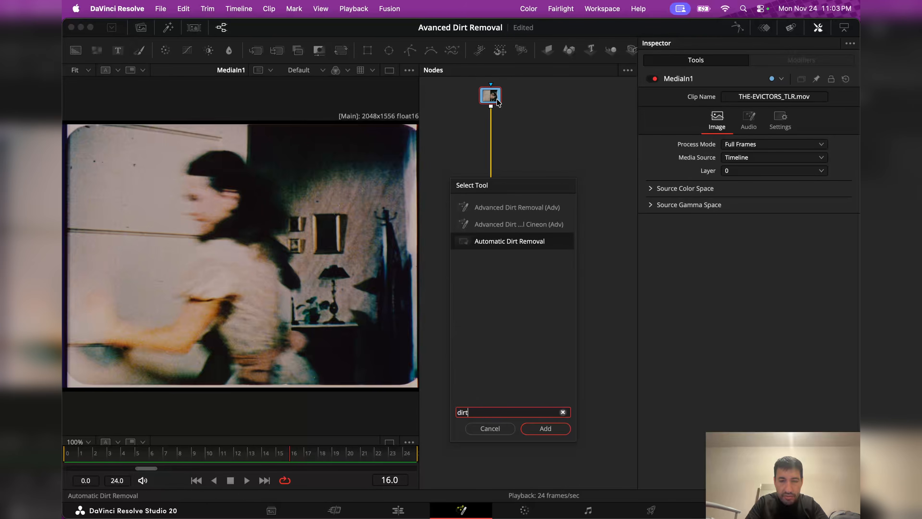
key("Return")
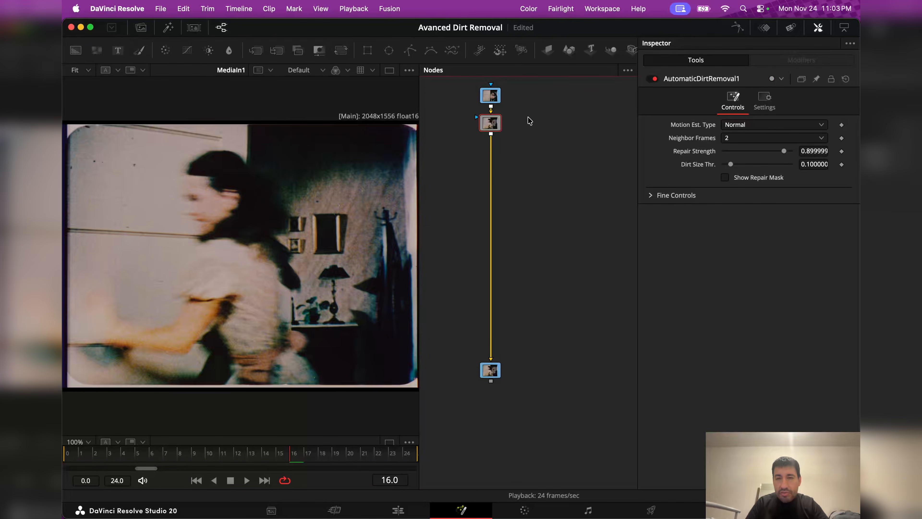
left_click_drag(491, 130, 490, 139)
key("1")
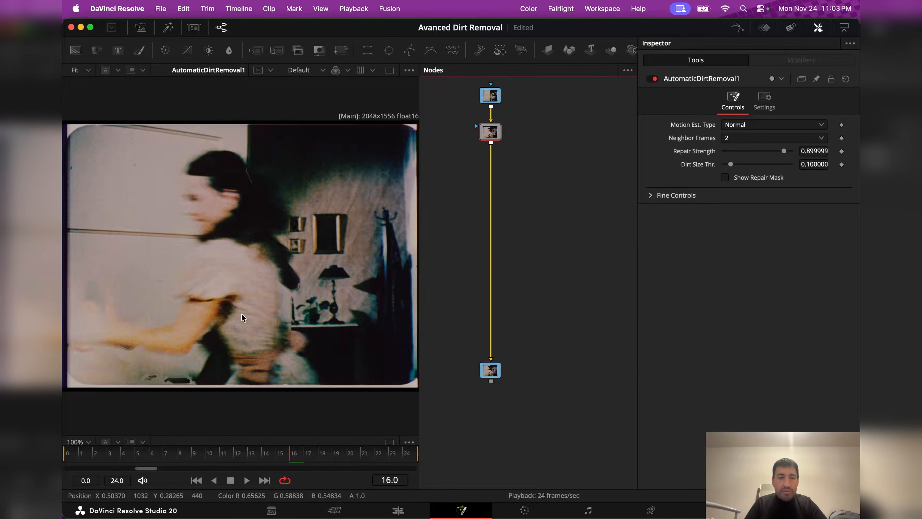
Show the Automatic Dirt Removal repair mask at frame 16, examine it, and switch back to the repaired picture.
scroll(169, 309, "up", 2)
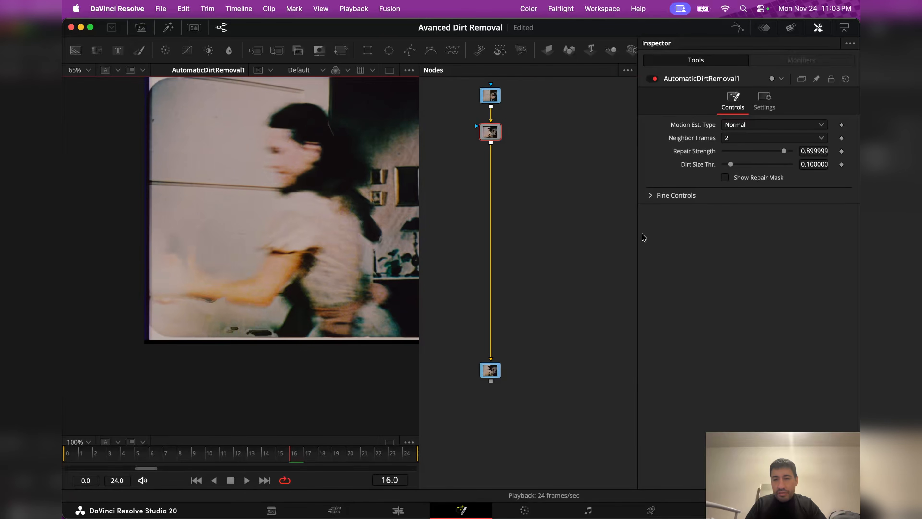
left_click(754, 181)
scroll(214, 208, "right", 4)
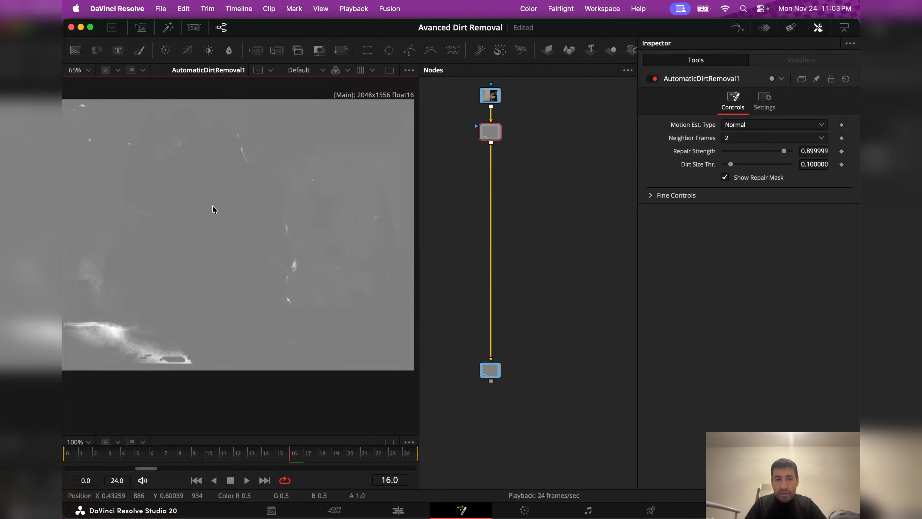
left_click(763, 181)
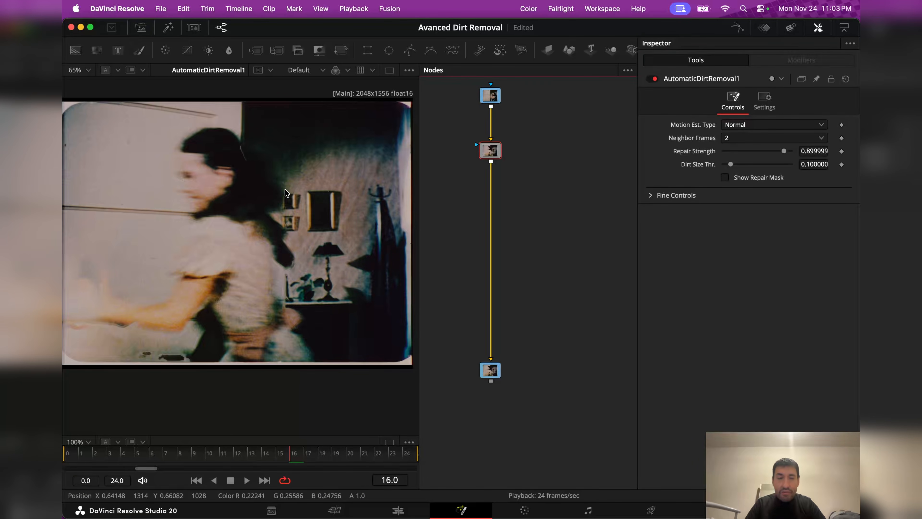
scroll(273, 176, "left", 3)
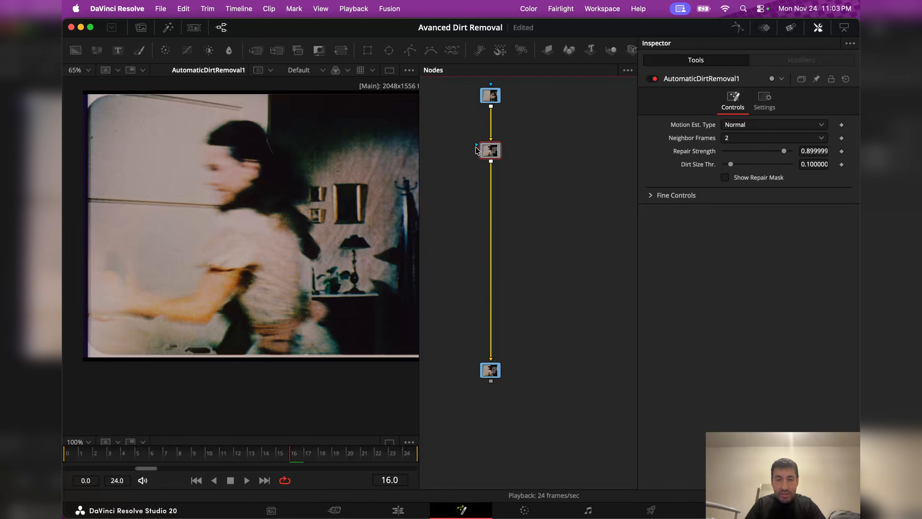
key("shift+space")
type("sha")
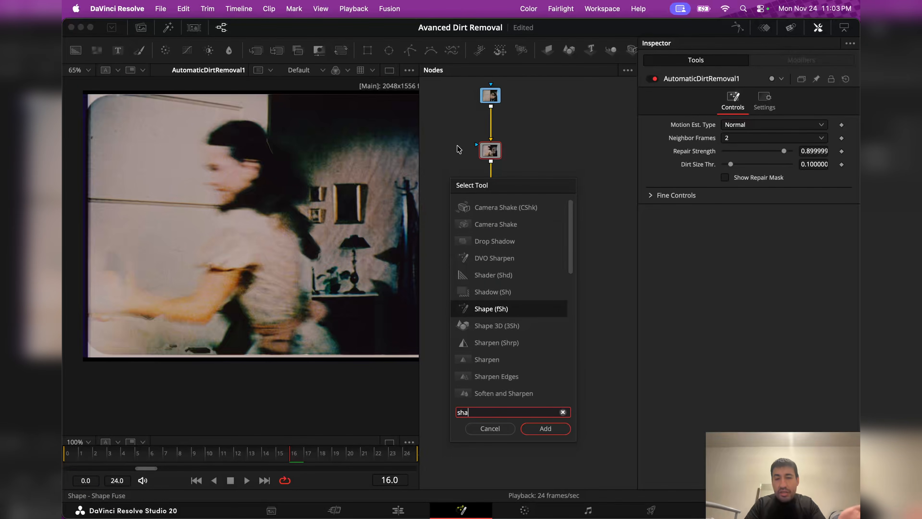
key("BackSpace")
key("BackSpace")
key("BackSpace")
type("mask")
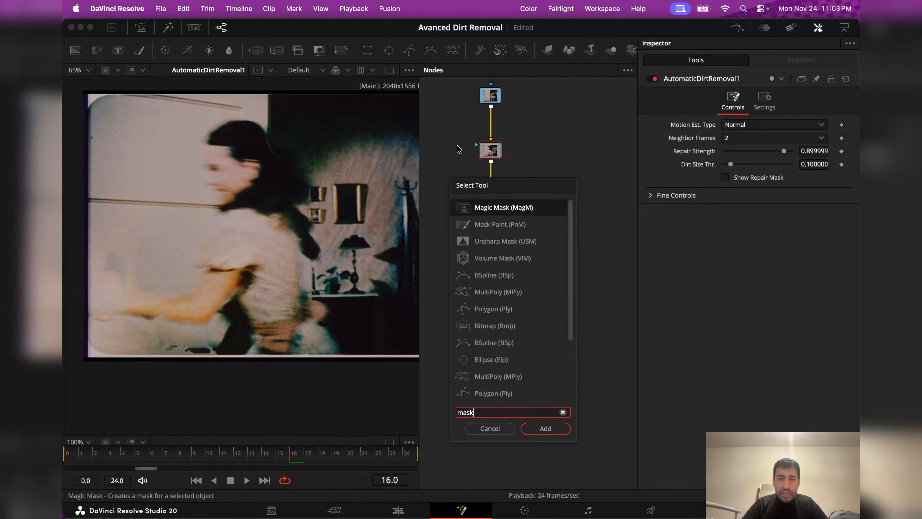
key("Return")
Show the repair mask again, play the clip and step back frame by frame to frame 11 to examine the detected areas.
left_click(758, 177)
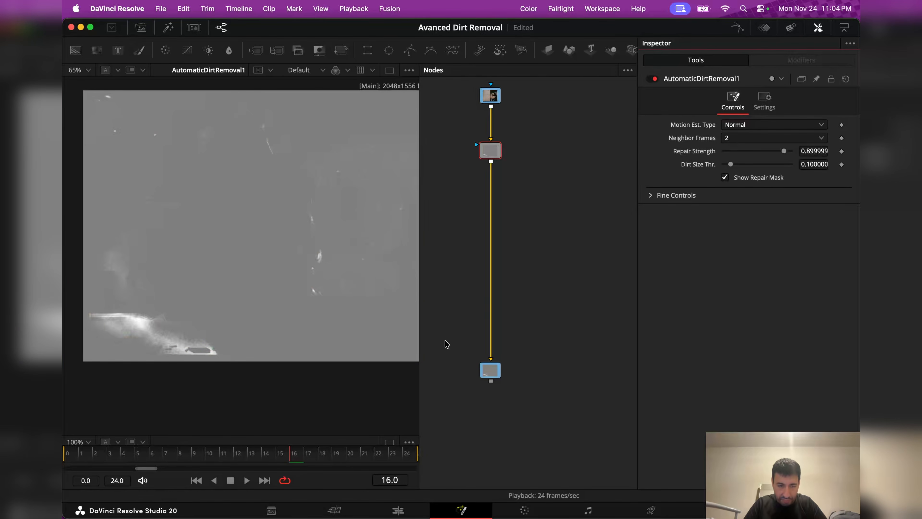
key("space")
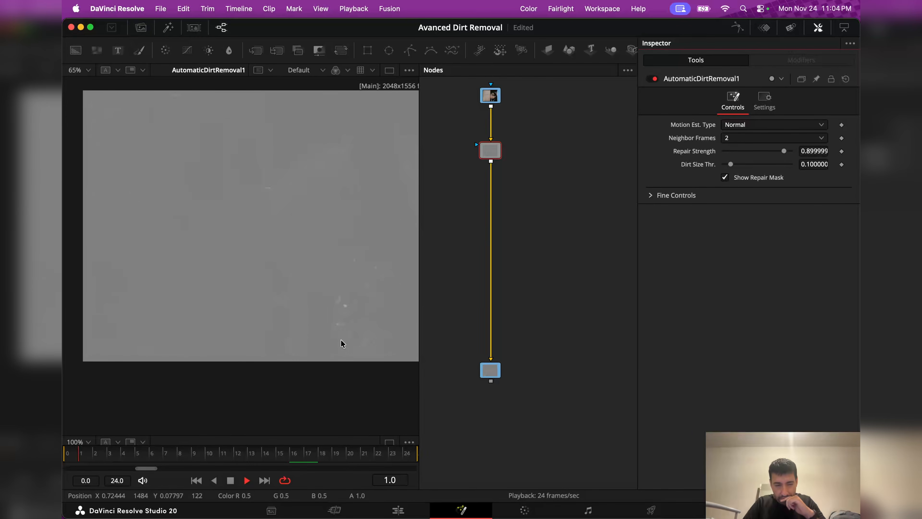
key("space")
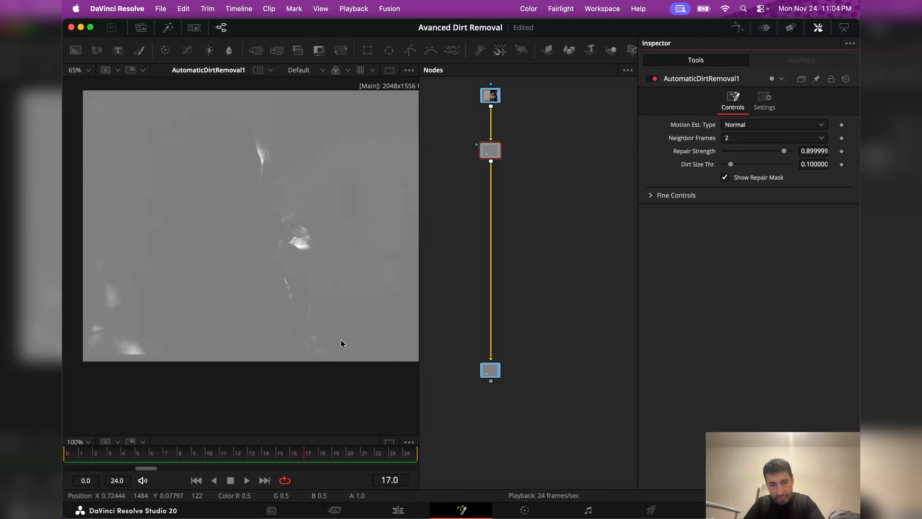
key("Left")
key("Left")
key("Left")
key("Left")
key("Right")
key("Right")
key("Right")
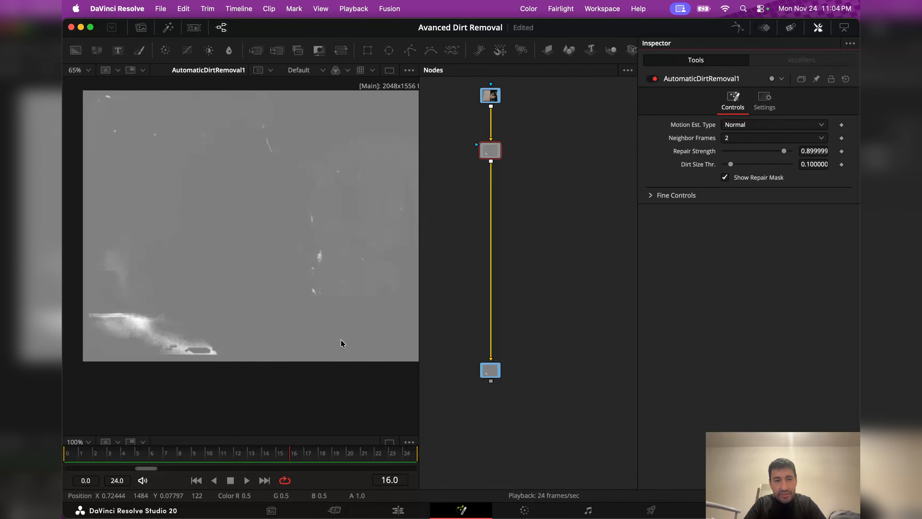
key("Left")
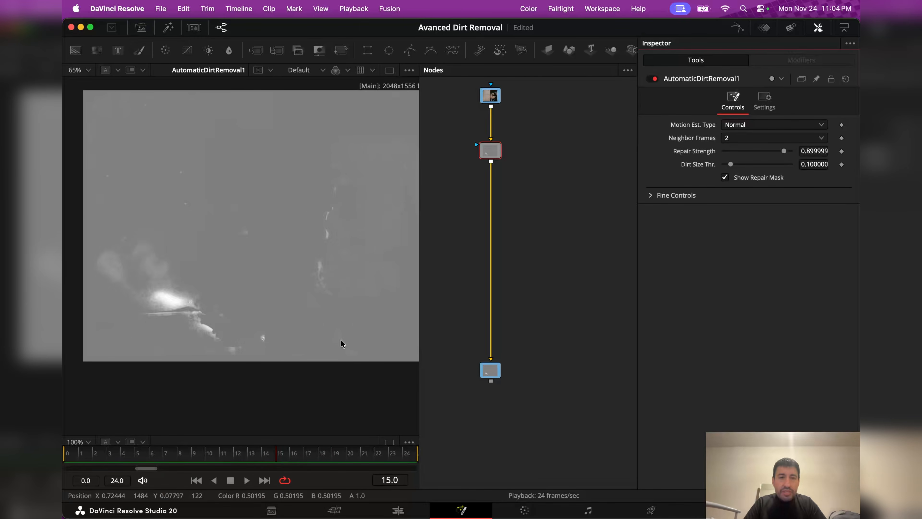
key("Left")
key("Left")
key("Left")
key("Left")
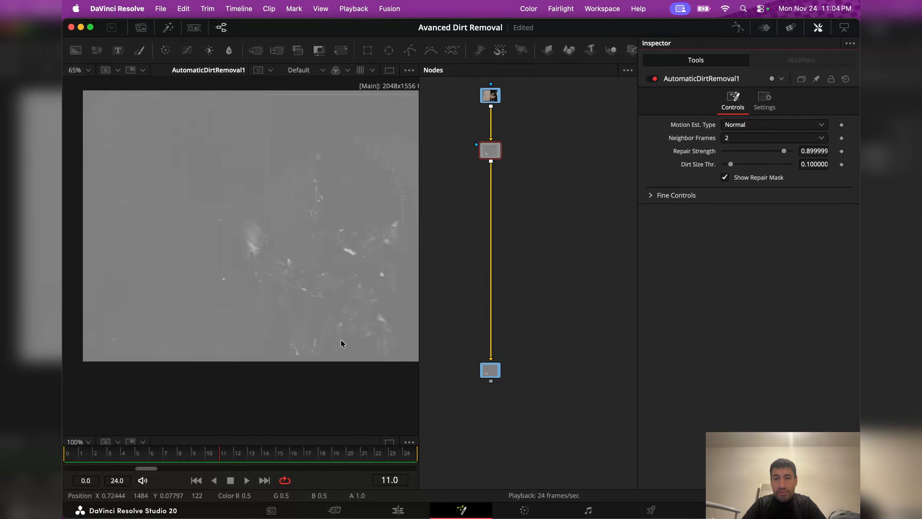
Save the project and delete the Automatic Dirt Removal node.
key("super+s")
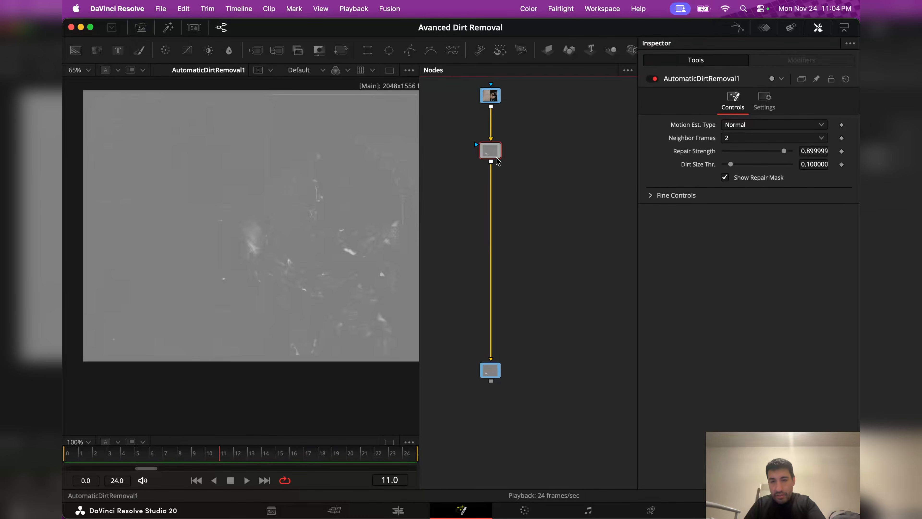
key("Delete")
Search for the advanced tools and add an Advanced Dirt Removal node, not the Cineon version, after MediaIn1.
key("shift+space")
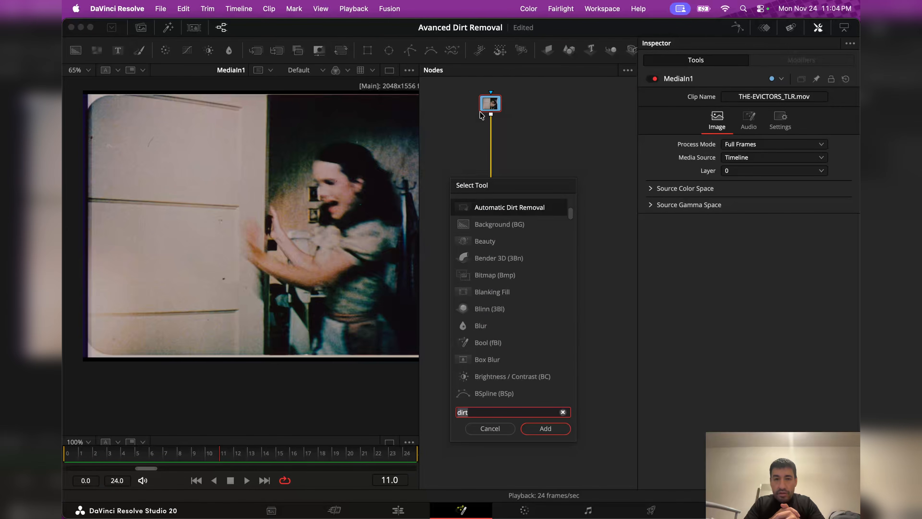
type("ad")
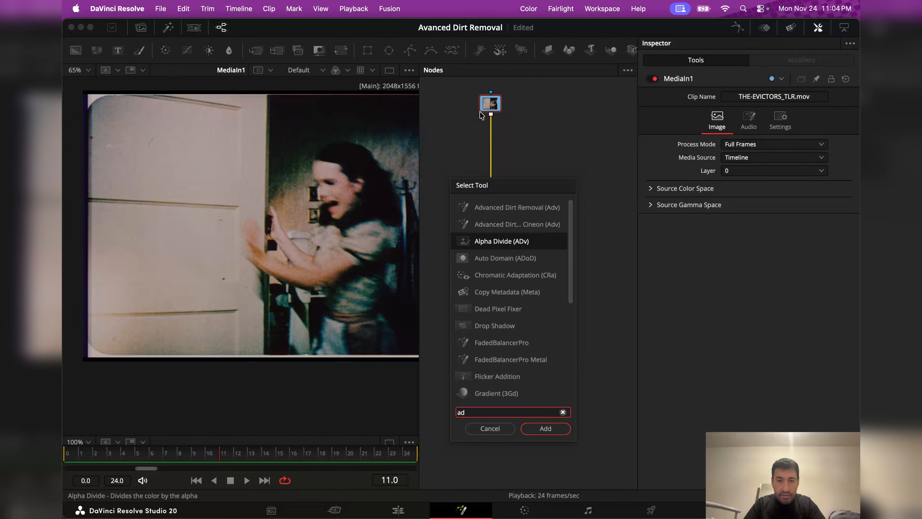
key("Up")
key("Up")
key("Down")
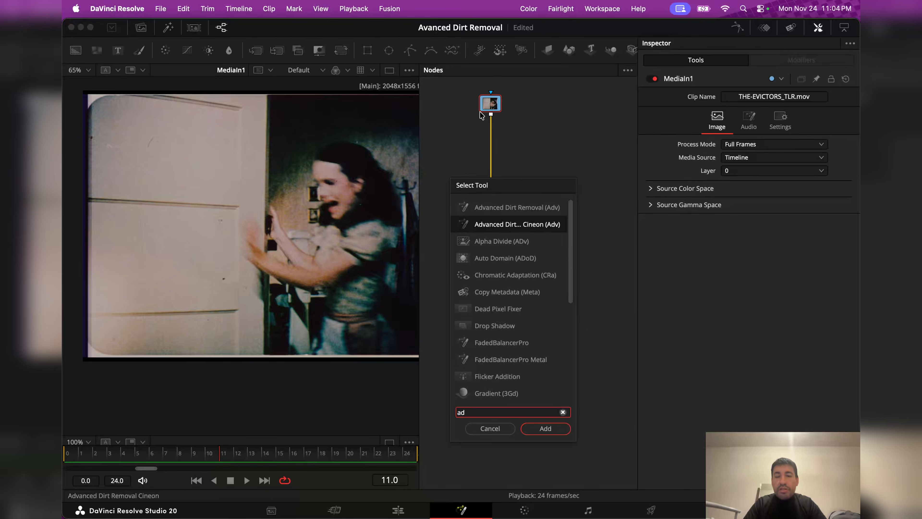
key("Up")
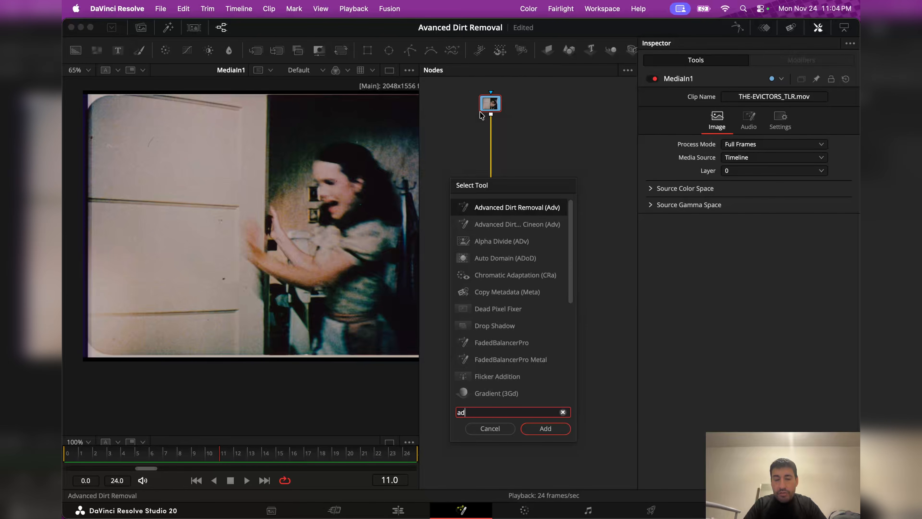
key("Down")
key("Up")
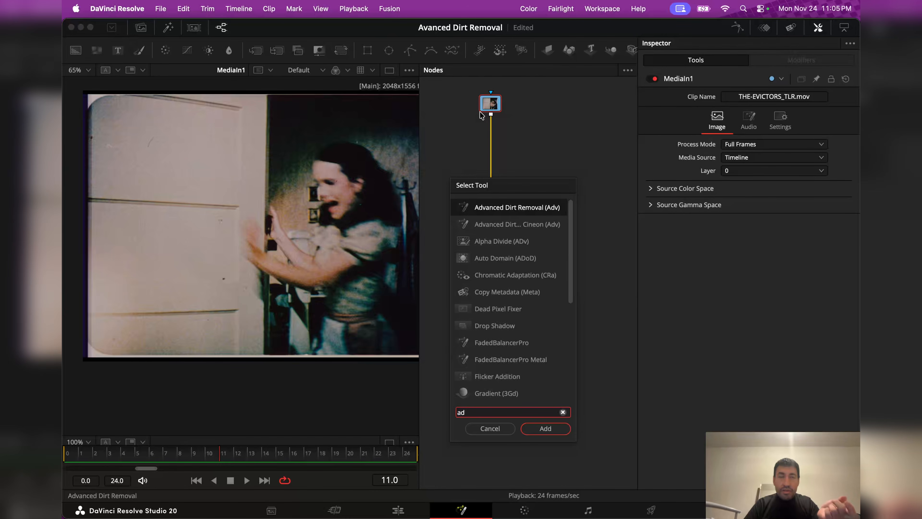
key("Down")
key("Up")
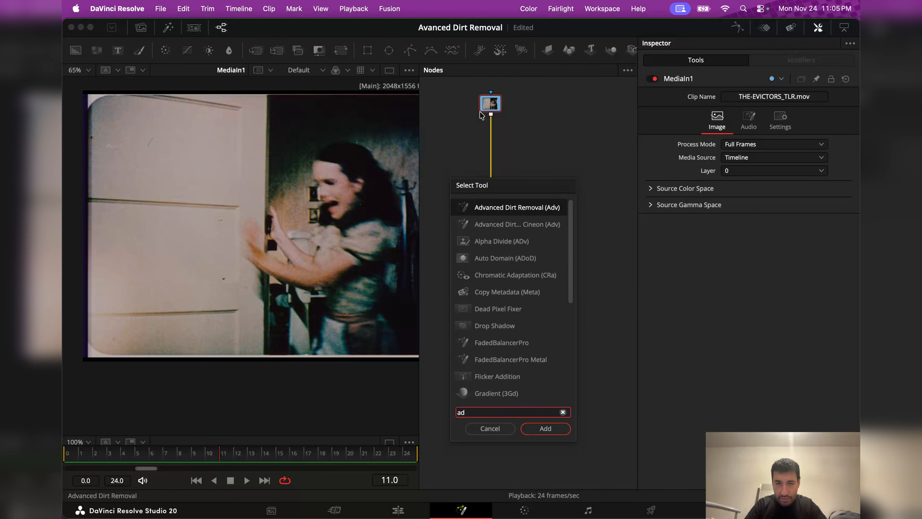
key("Return")
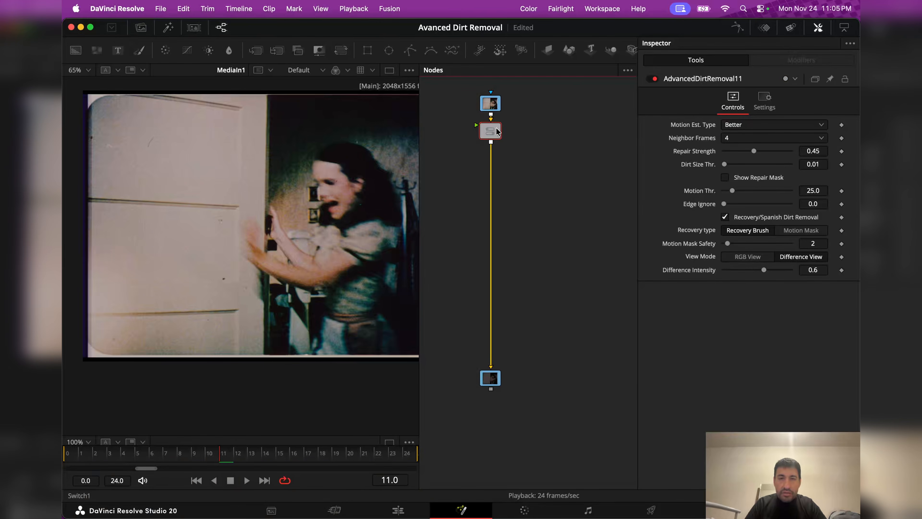
Display the Advanced Dirt Removal node's output in the viewer and fit the whole picture to it.
key("1")
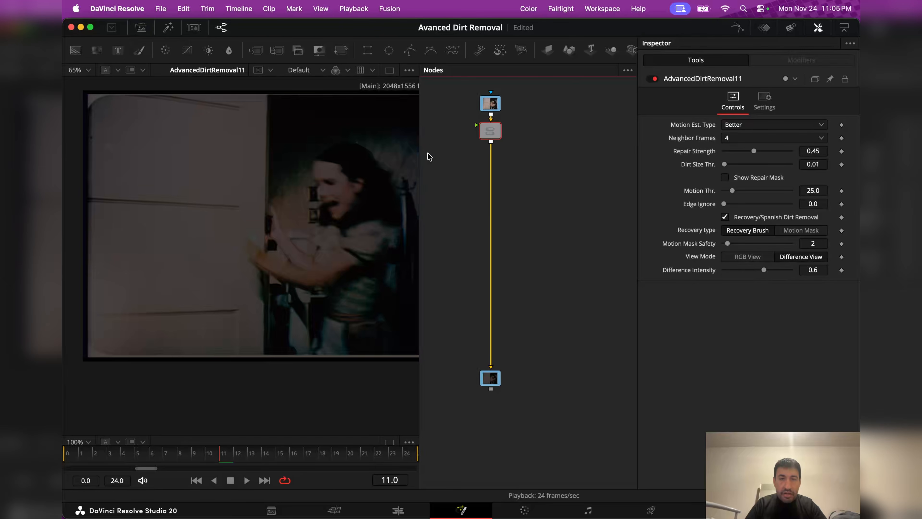
scroll(304, 192, "up", 2)
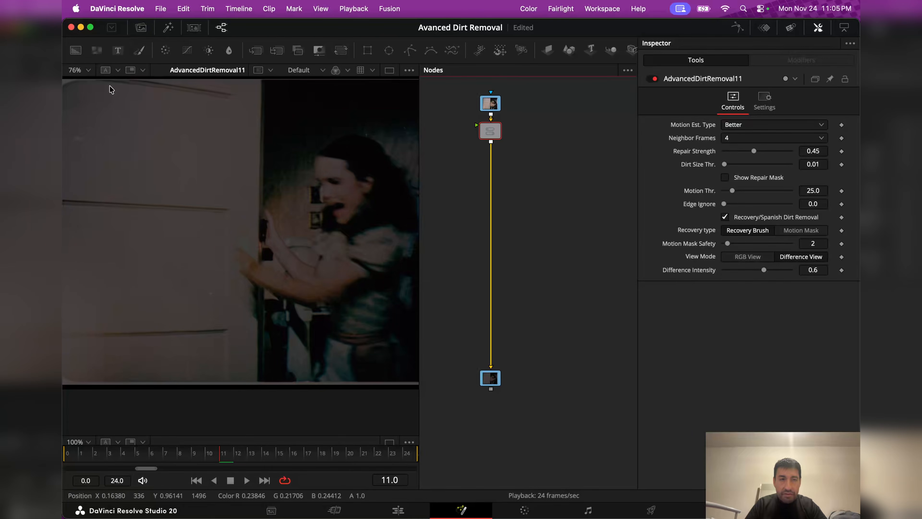
left_click(88, 71)
left_click(81, 83)
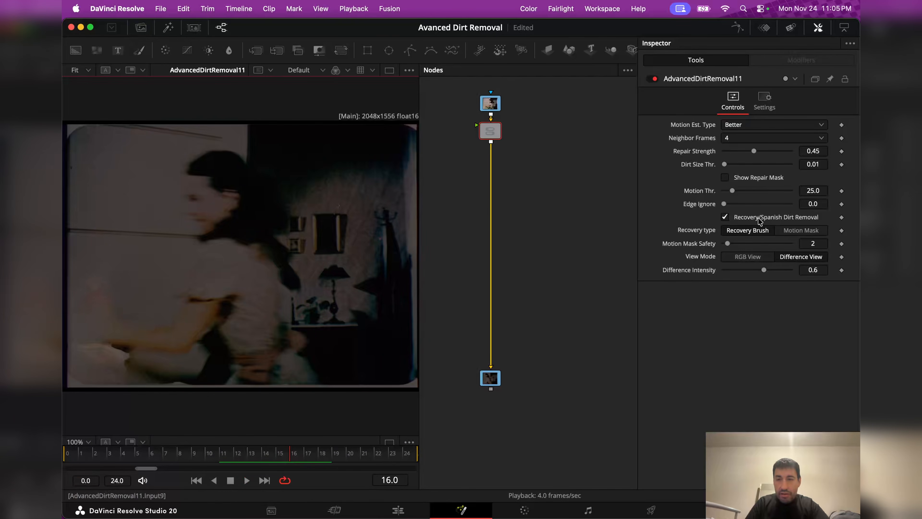
Switch the View Mode to RGB View at frame 16, inspect the repair mask and turn the mask off again.
left_click(761, 178)
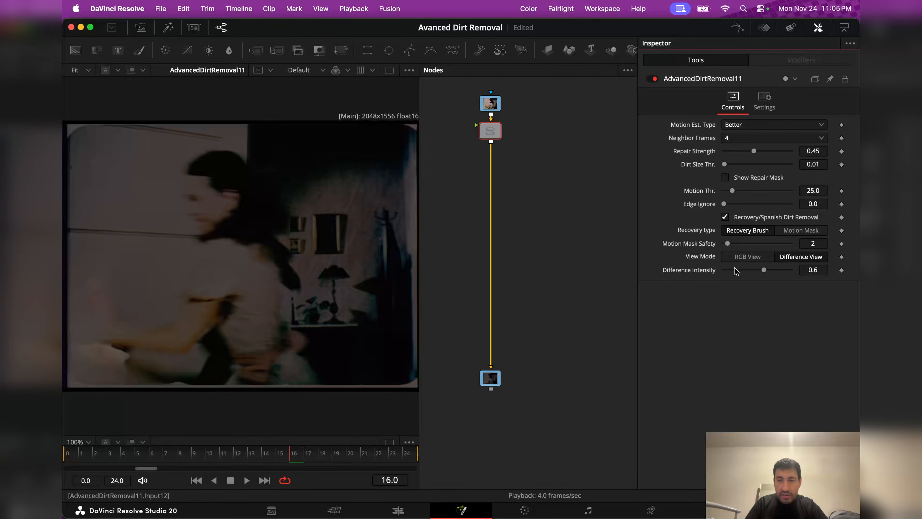
left_click(747, 256)
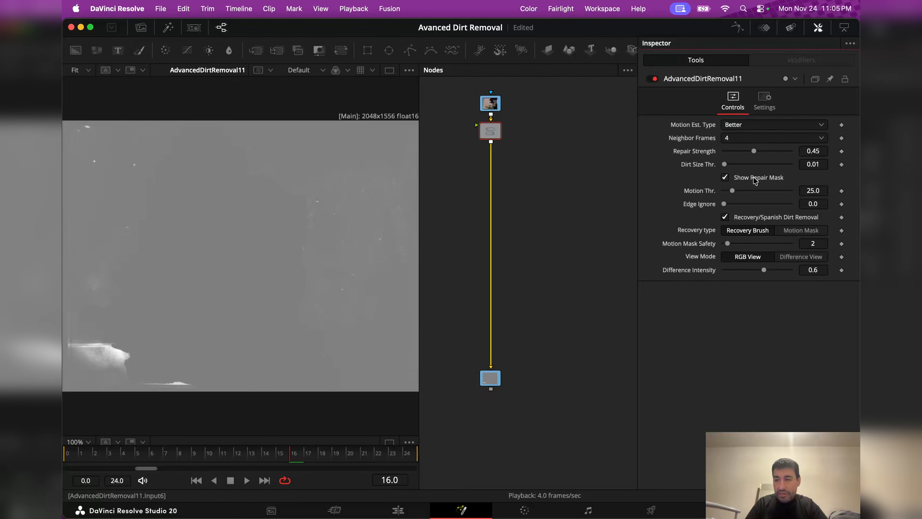
left_click(756, 178)
Set the View Mode to Difference View with a Difference Intensity of 0.819.
left_click(799, 257)
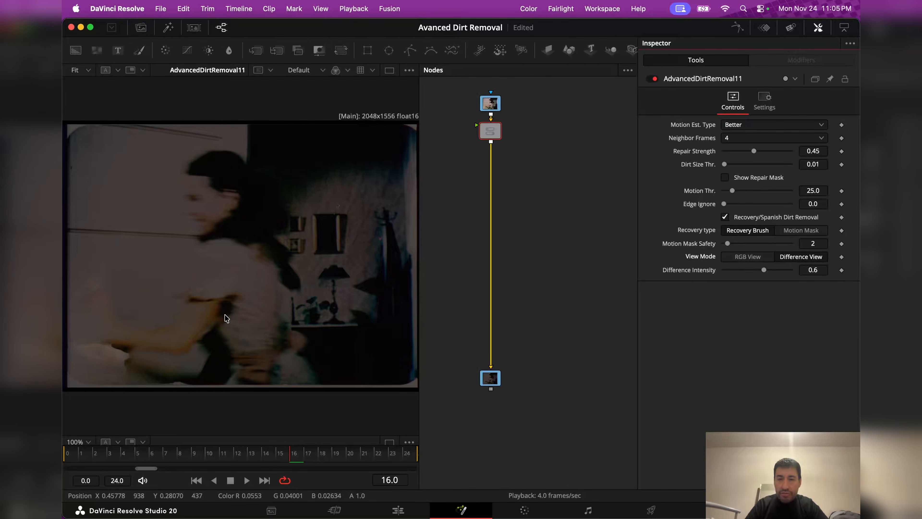
left_click_drag(765, 269, 823, 273)
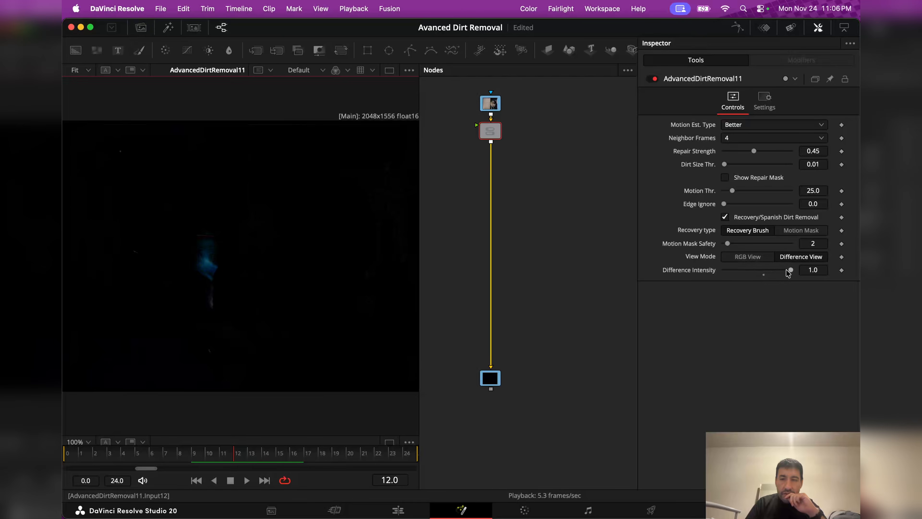
left_click_drag(788, 272, 775, 271)
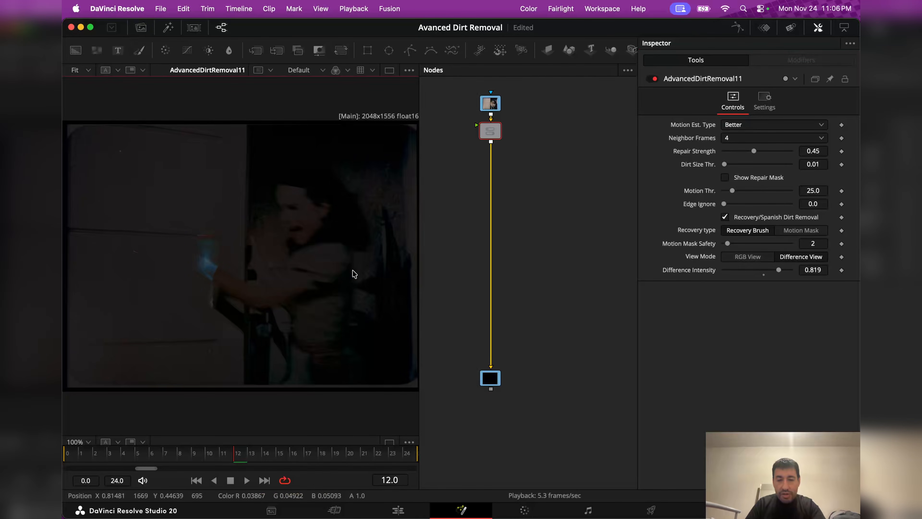
Play the clip in Difference View, step back frame by frame to frame 0 to check the removed detail, and save the project.
key("space")
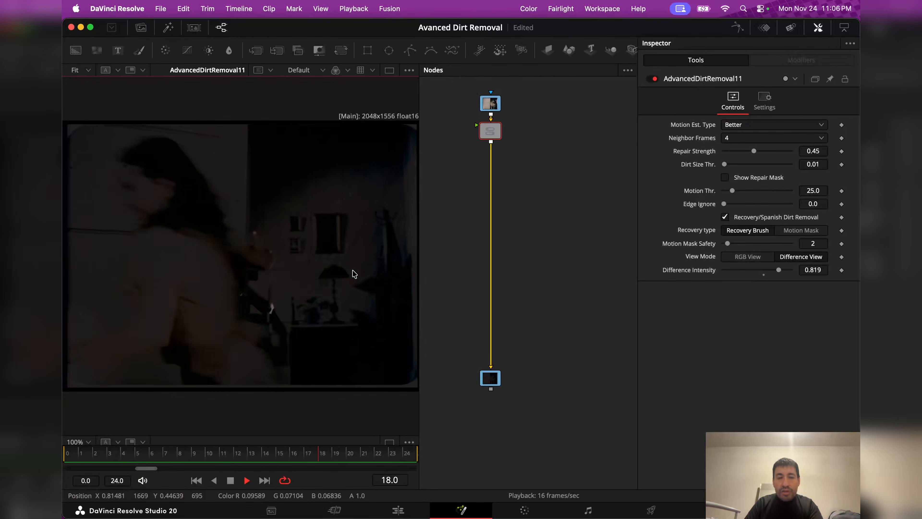
key("space")
key("Left")
key("Left")
key("Left")
key("Left")
key("Left")
key("Left")
key("Left")
key("Left")
key("Left")
key("Left")
key("Left")
key("Left")
key("Left")
key("Left")
key("Left")
key("Left")
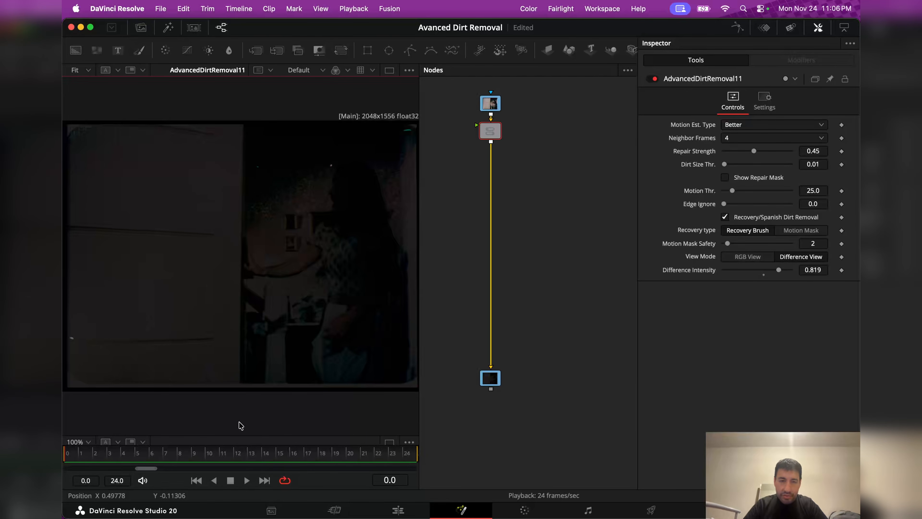
key("super+s")
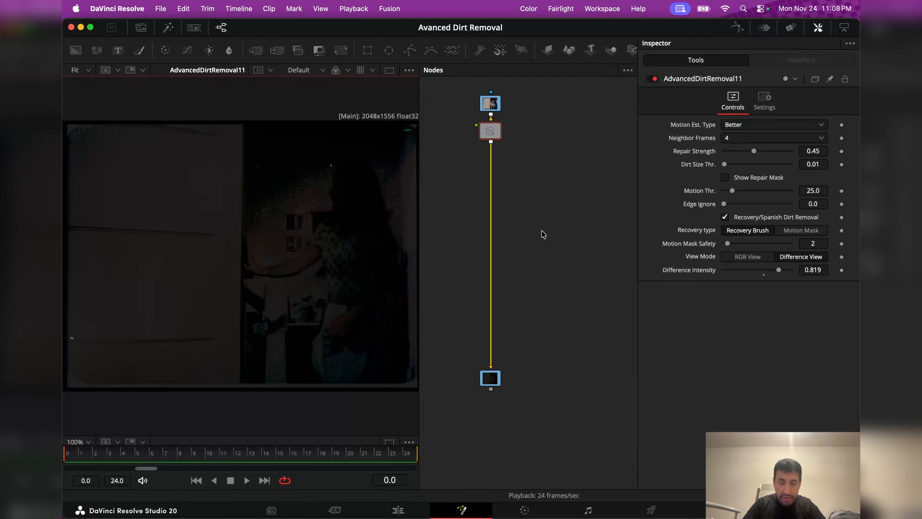
Play the clip to frame 11 and examine the Mask Paint/Magic Mask input of the Advanced Dirt Removal node up close.
key("space")
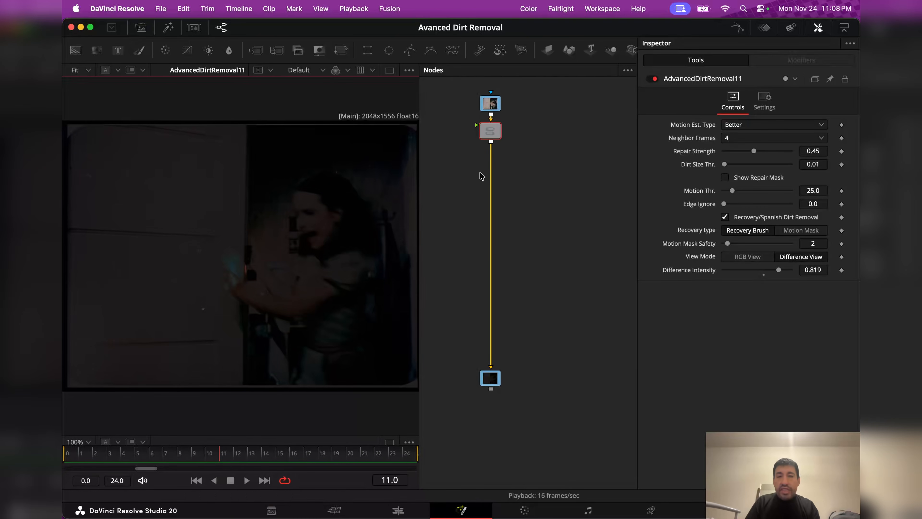
scroll(484, 148, "up", 5)
scroll(484, 151, "down", 2)
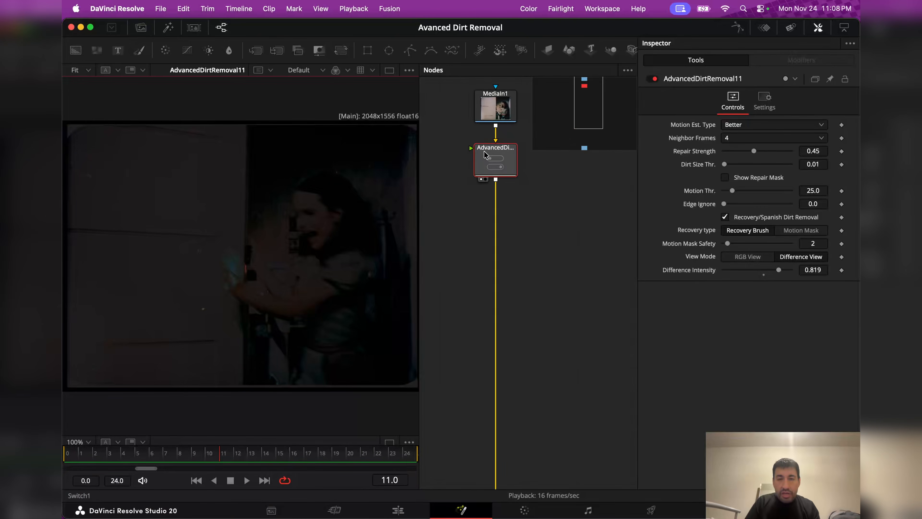
left_click_drag(485, 152, 507, 247)
scroll(551, 177, "up", 3)
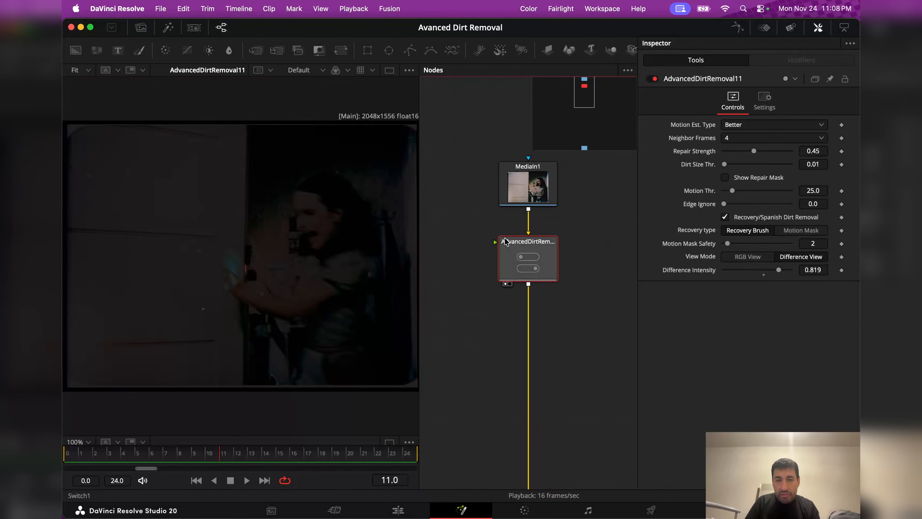
scroll(500, 218, "down", 1)
scroll(502, 224, "up", 4)
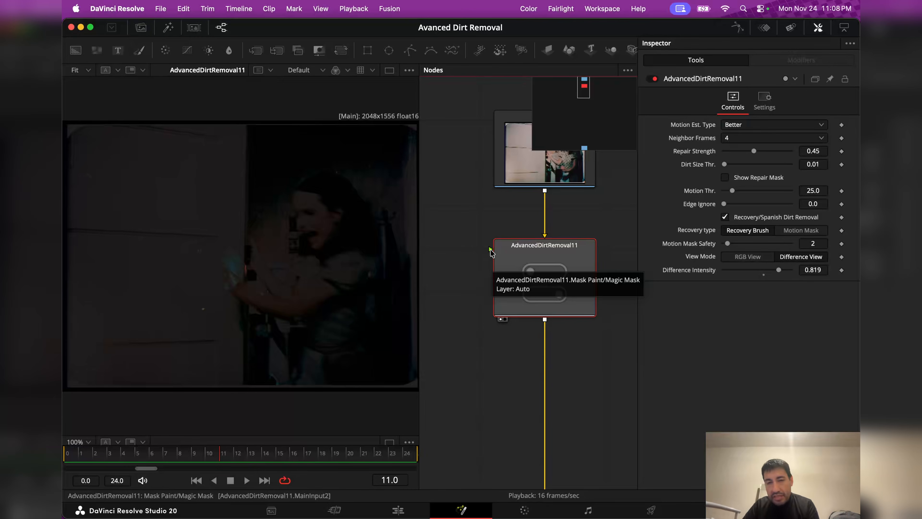
scroll(491, 252, "down", 5)
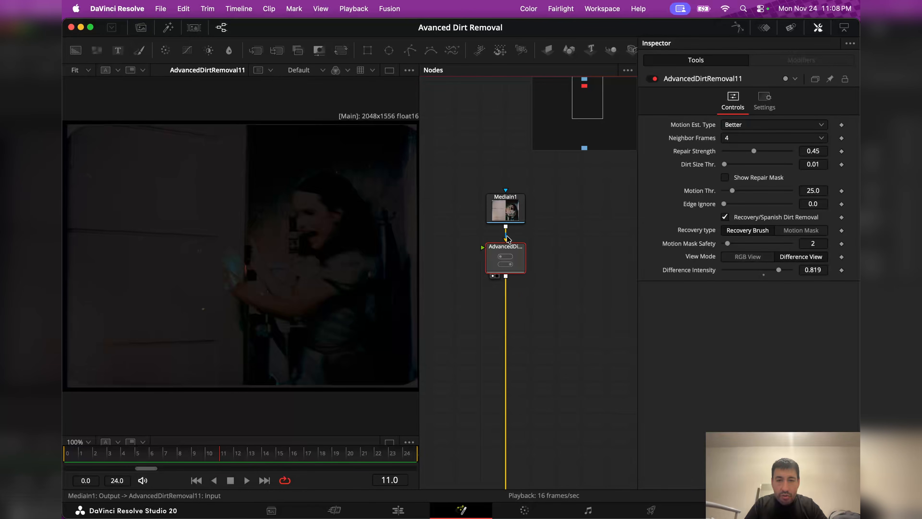
Add a Mask Paint node beside the Advanced Dirt Removal node and connect its output to the Mask Paint/Magic Mask input.
left_click_drag(507, 236, 596, 206)
left_click(507, 214)
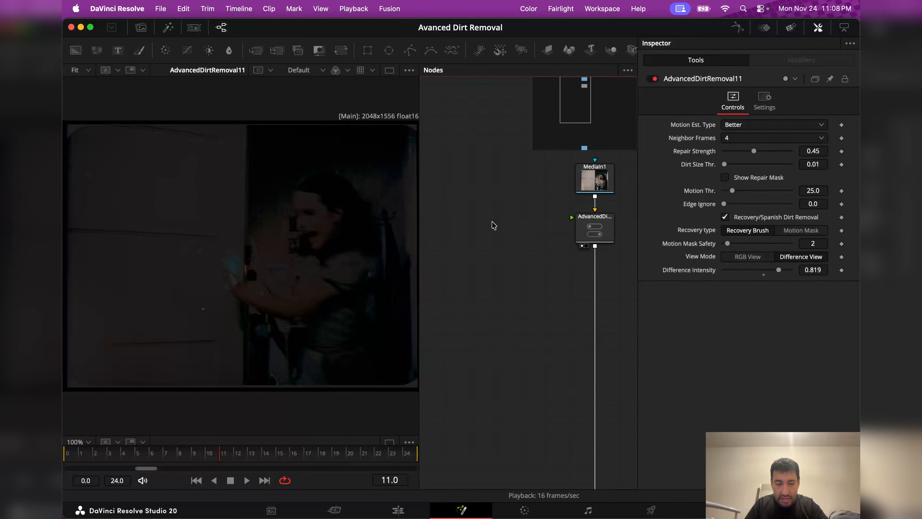
key("shift+space")
type("mask")
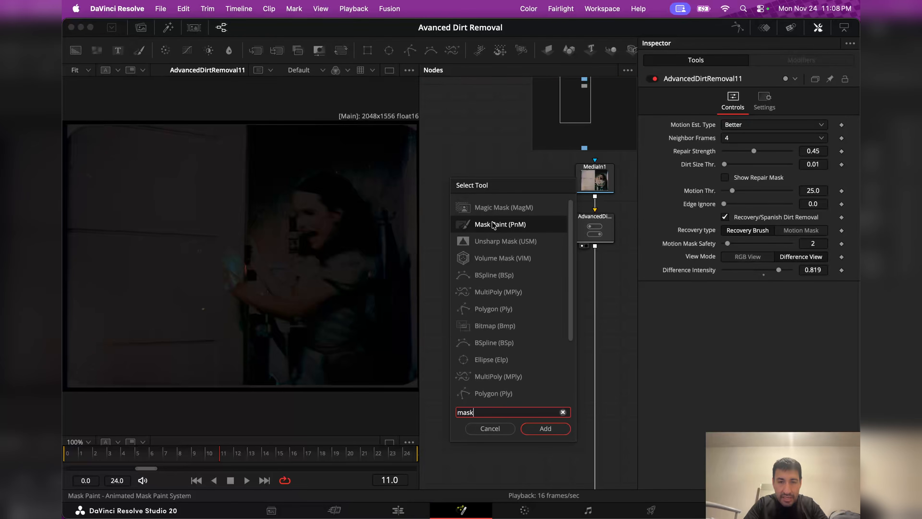
double_click(498, 224)
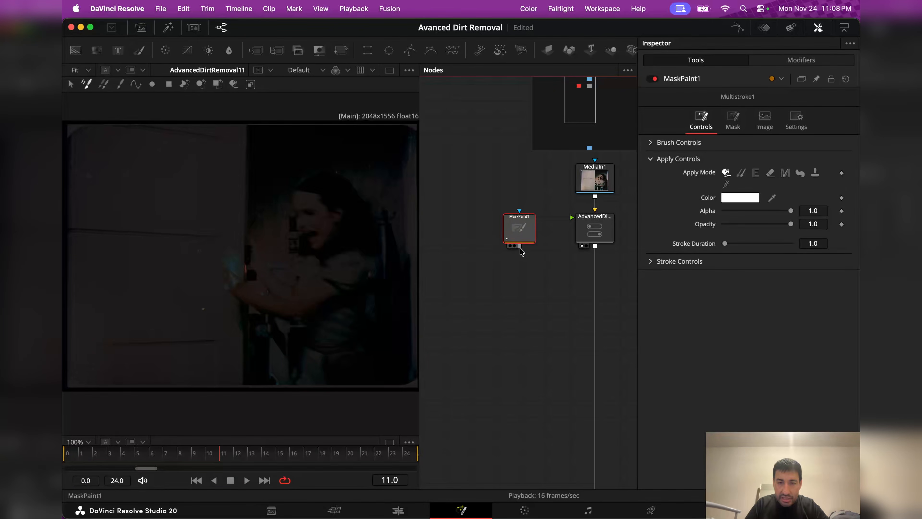
left_click_drag(516, 253, 521, 231)
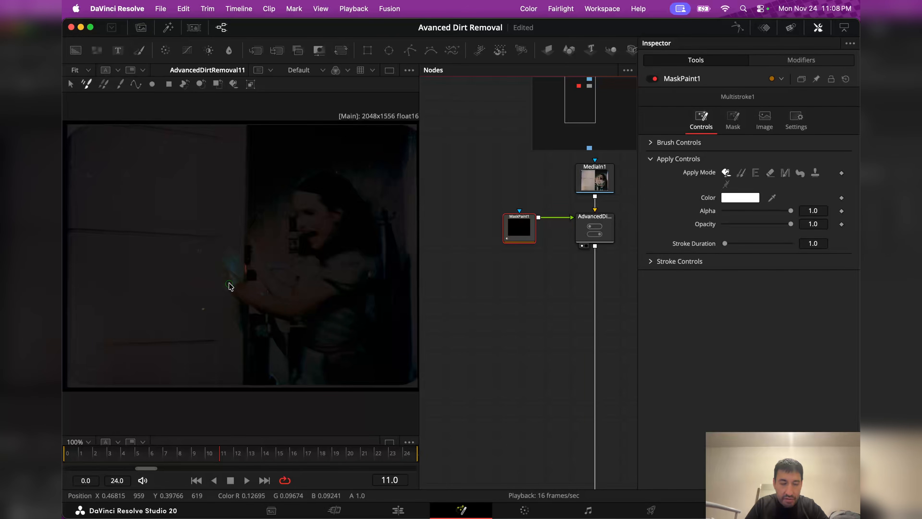
Paint recovery mask strokes over the woman's moving hands and arms, working frame by frame from frame 11 to frame 16.
mouse_move(232, 282)
left_mouse_down()
mouse_move(243, 262)
mouse_move(232, 255)
left_mouse_up()
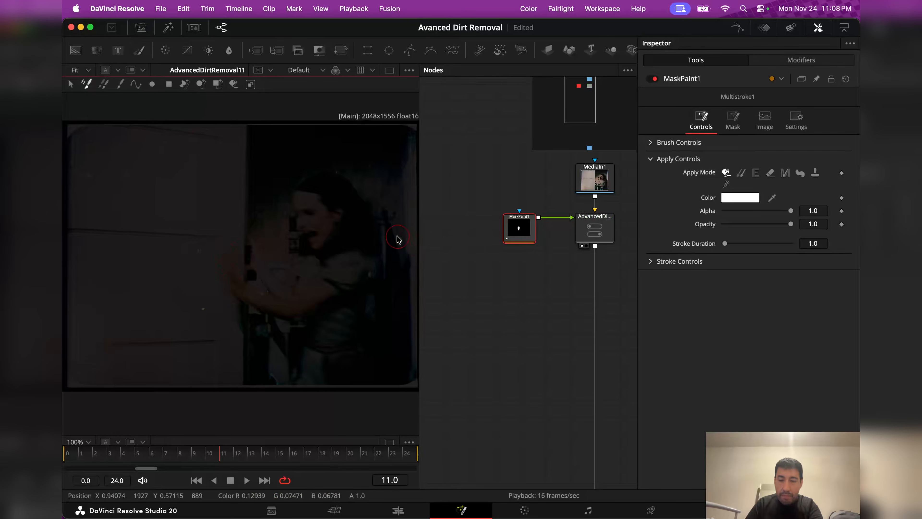
key("Right")
mouse_move(222, 275)
left_mouse_down()
mouse_move(213, 303)
mouse_move(198, 243)
mouse_move(201, 291)
mouse_move(216, 213)
mouse_move(223, 290)
left_mouse_up()
key("Right")
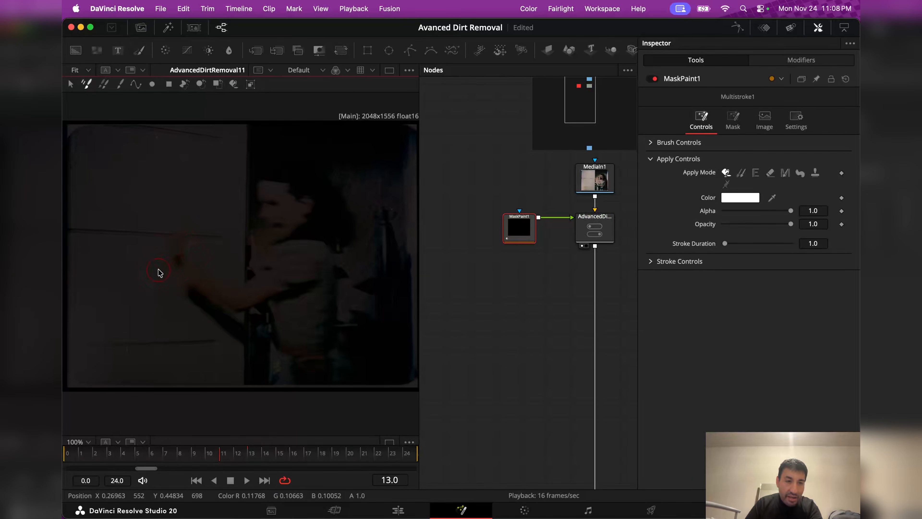
key("Right")
left_click_drag(154, 262, 140, 243)
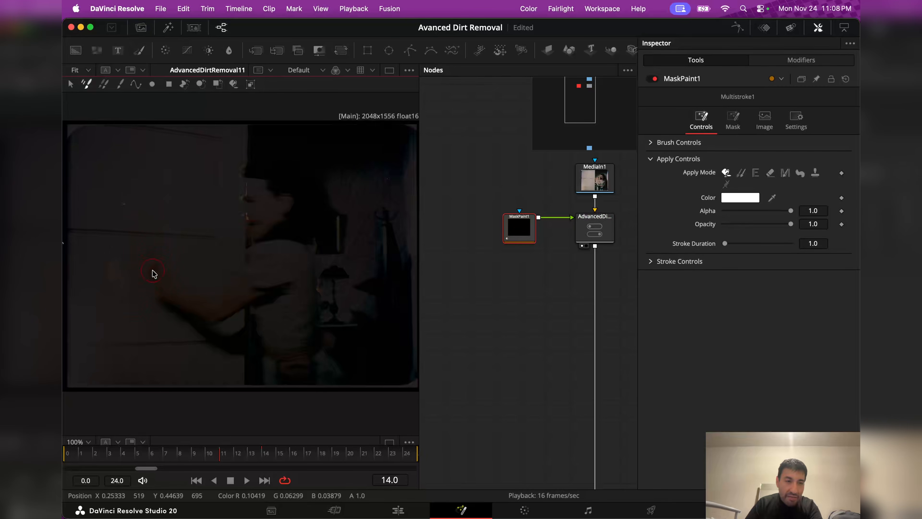
key("Right")
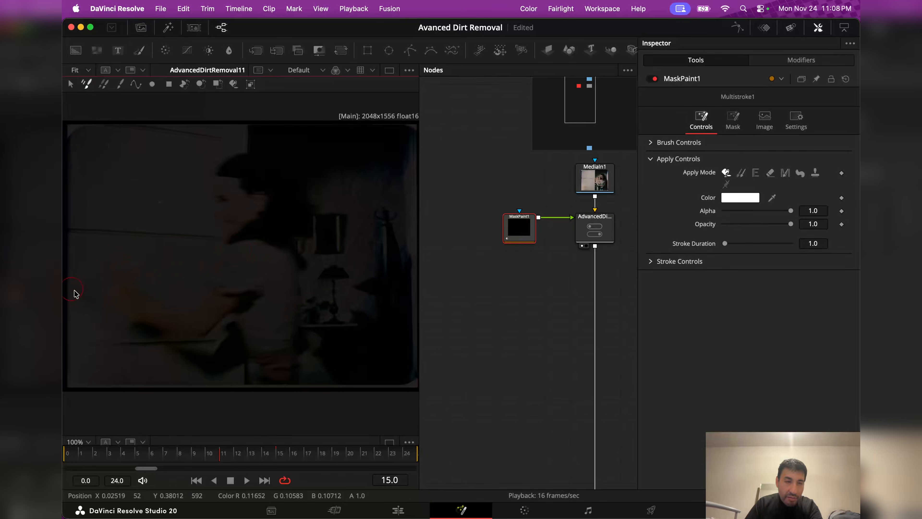
left_click(580, 236)
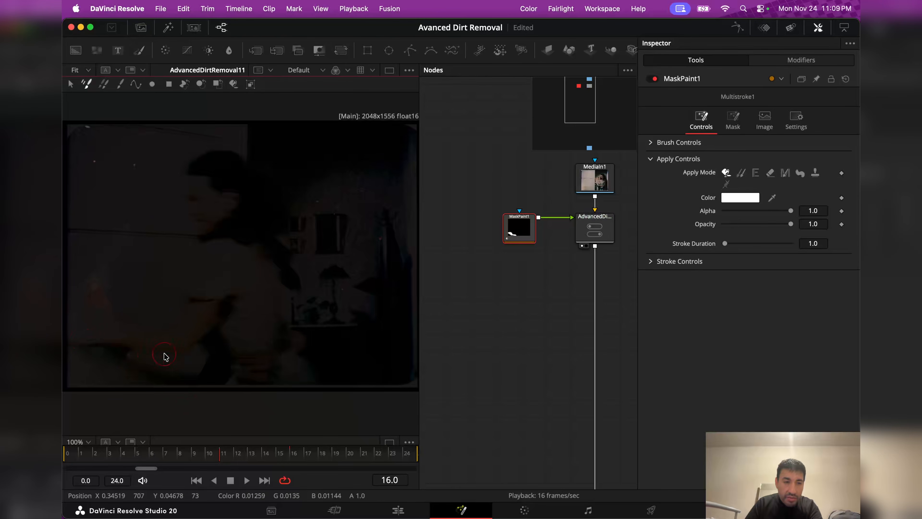
left_click_drag(102, 307, 93, 282)
Set the Advanced Dirt Removal node's Difference Intensity to 0.858, then return to the Mask Paint node and play the clip.
left_click(592, 231)
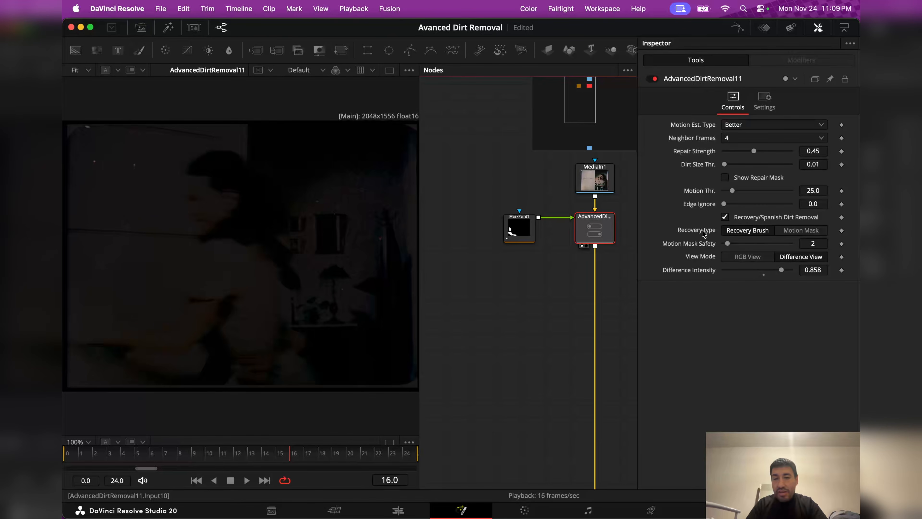
left_click(516, 230)
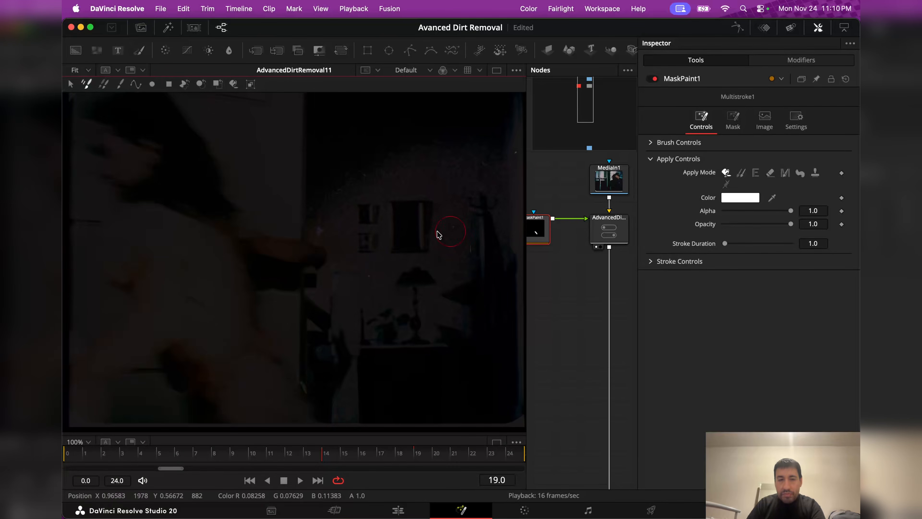
key("space")
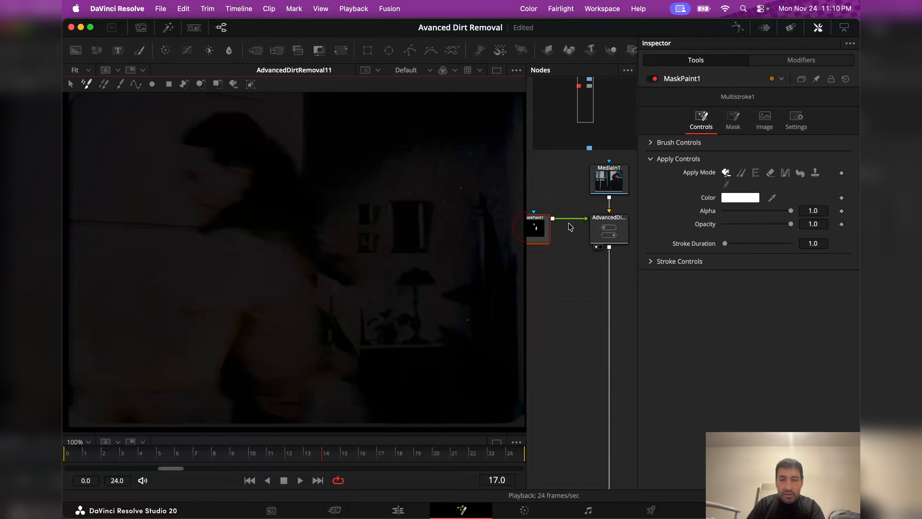
Switch the Advanced Dirt Removal node back to RGB View and play the clip briefly.
left_click(603, 229)
left_click(751, 260)
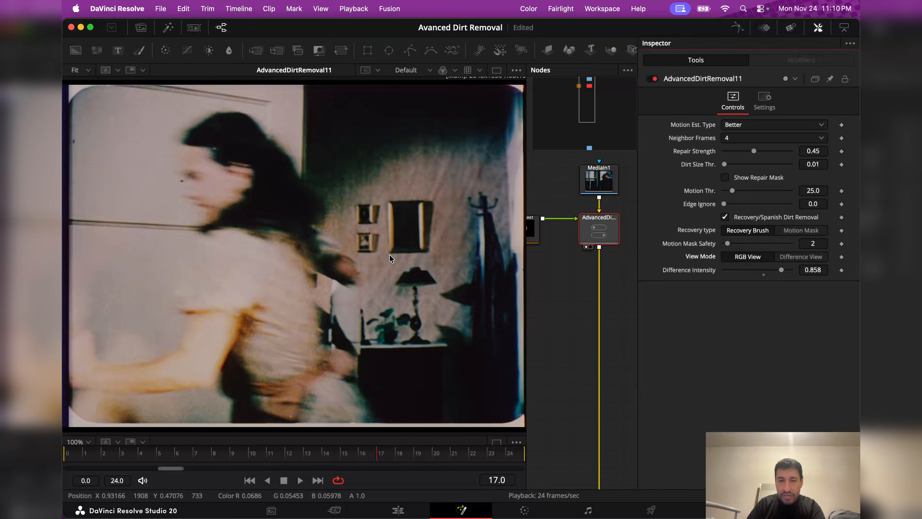
key("space")
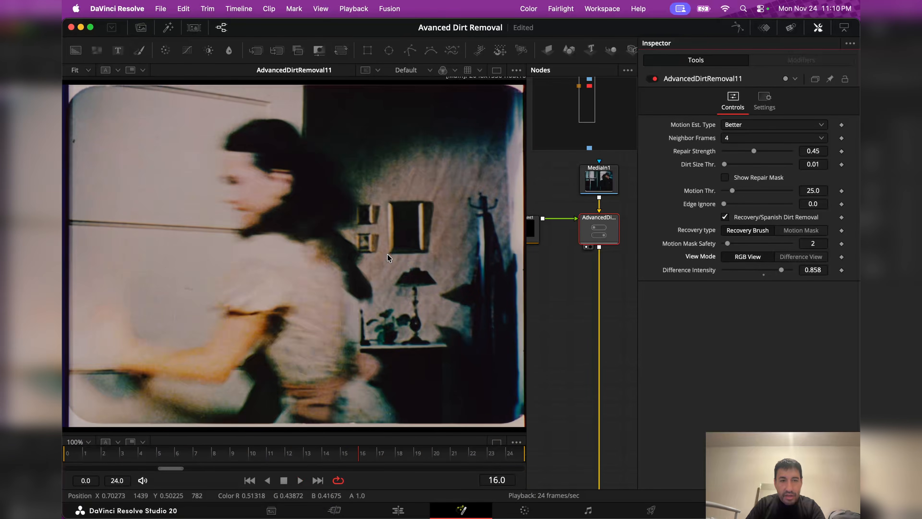
key("space")
Step back and forth through frames 13 to 16 to check the woman's hands and arms, and inspect the door closely at frame 15.
key("Right")
key("Right")
key("Right")
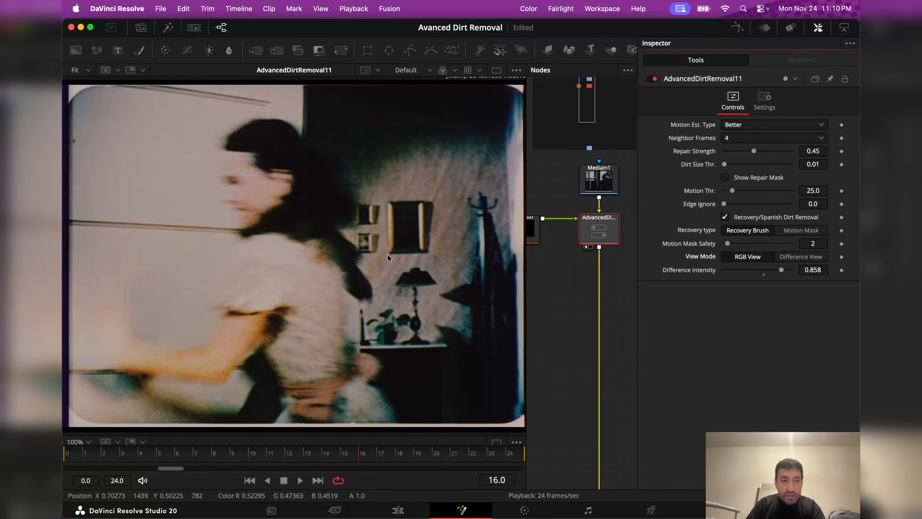
key("Left")
key("Left")
key("Right")
key("Left")
key("Right")
key("Left")
key("Left")
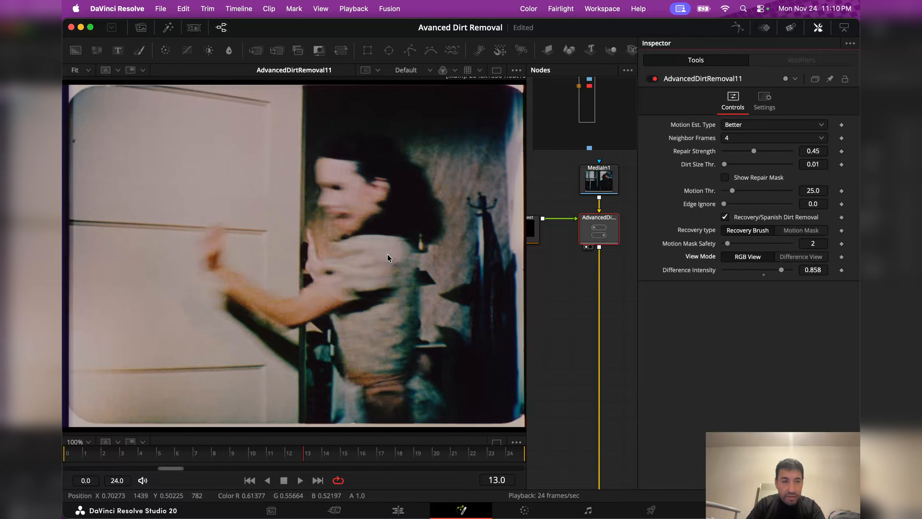
key("Right")
key("Right")
key("Right")
key("Left")
key("Left")
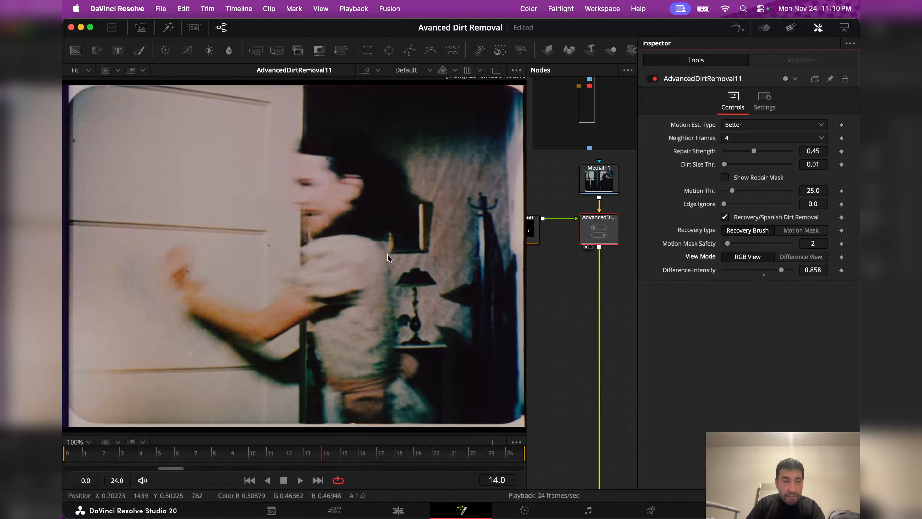
key("Left")
key("Right")
key("Right")
scroll(202, 208, "down", 1)
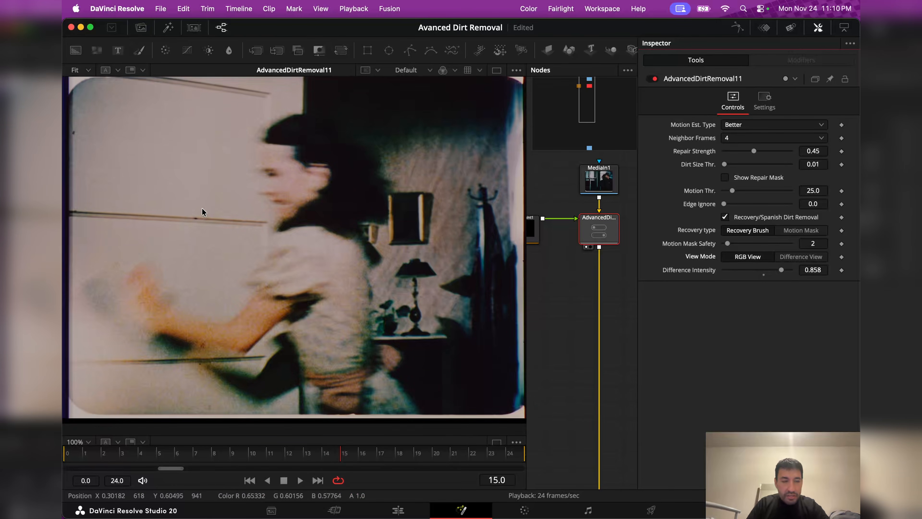
scroll(203, 217, "up", 2)
left_click_drag(203, 217, 264, 208)
scroll(264, 208, "down", 2)
scroll(267, 206, "up", 1)
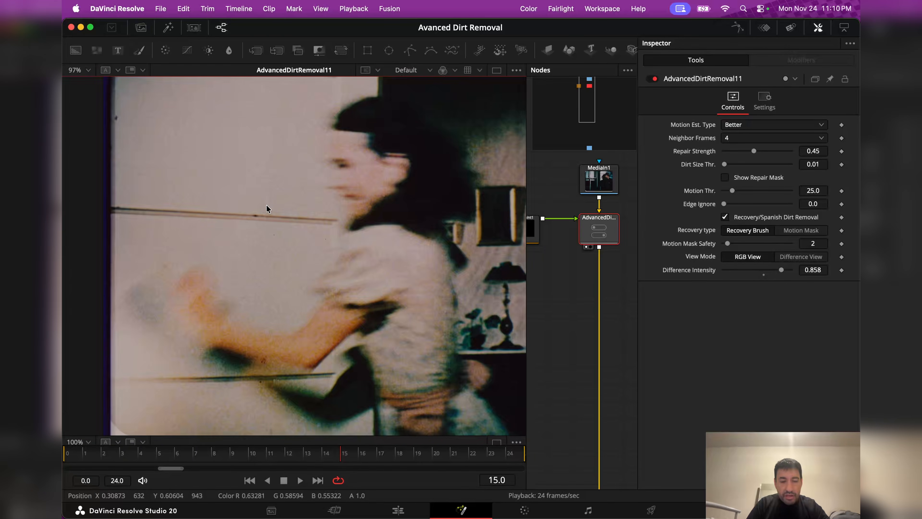
left_click(89, 72)
left_click(78, 82)
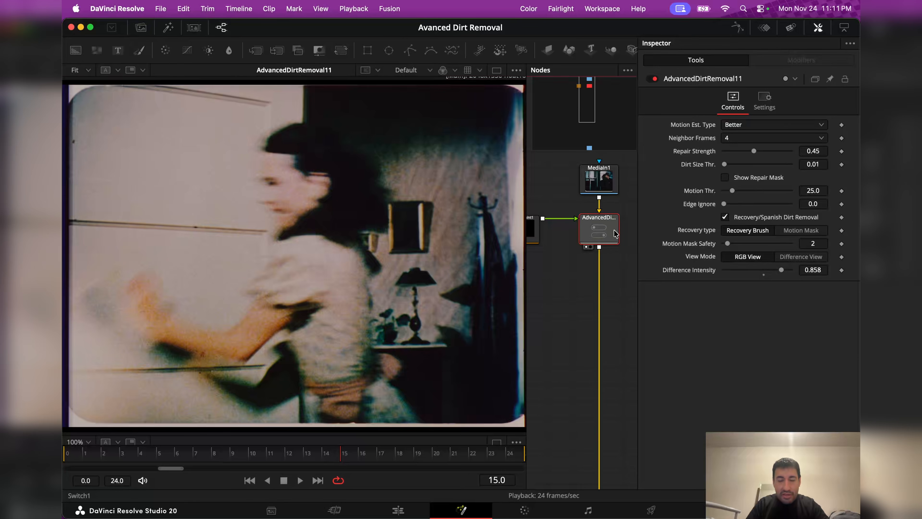
Add a second Advanced Dirt Removal node directly after the first one.
key("shift+space")
type("adv")
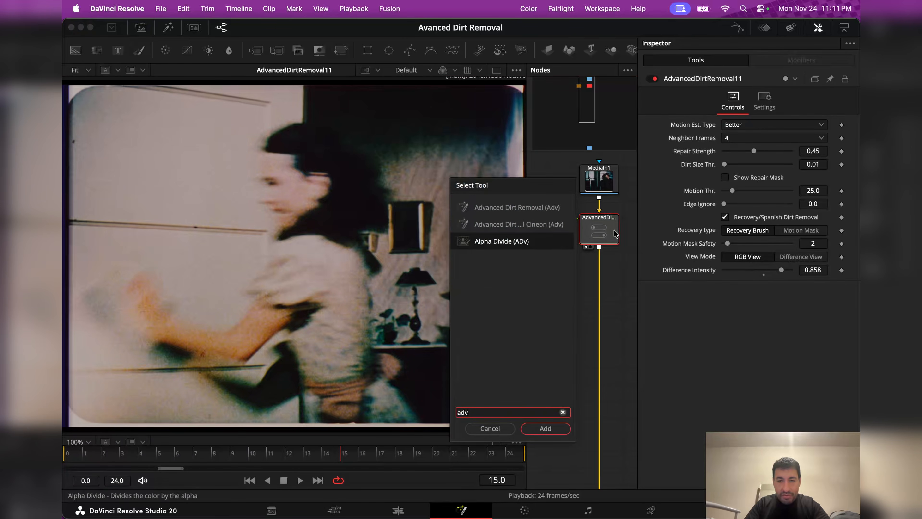
key("Up")
key("Return")
left_click_drag(558, 279, 604, 269)
Add a second Mask Paint node and connect it to the mask input of the second Advanced Dirt Removal node.
left_click(578, 277)
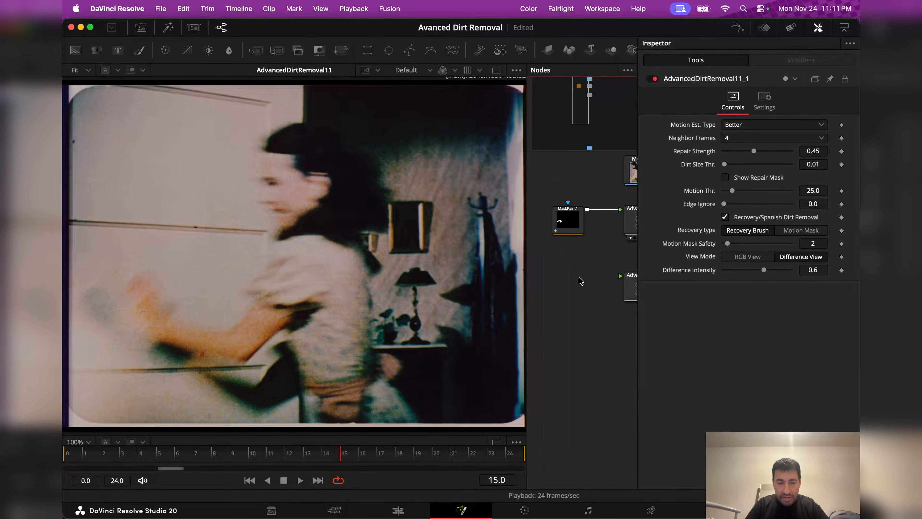
key("shift+space")
type("a")
key("BackSpace")
type("mask")
key("Return")
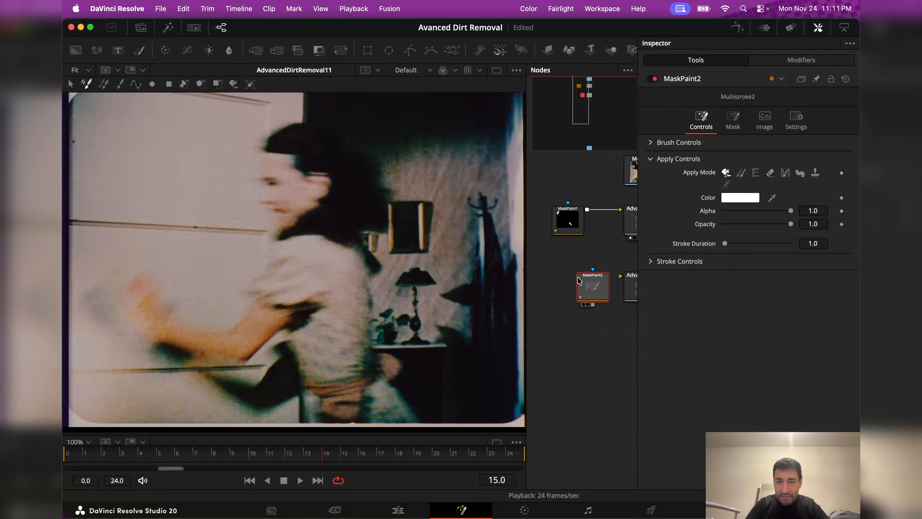
left_click_drag(587, 285, 632, 287)
scroll(603, 288, "right", 5)
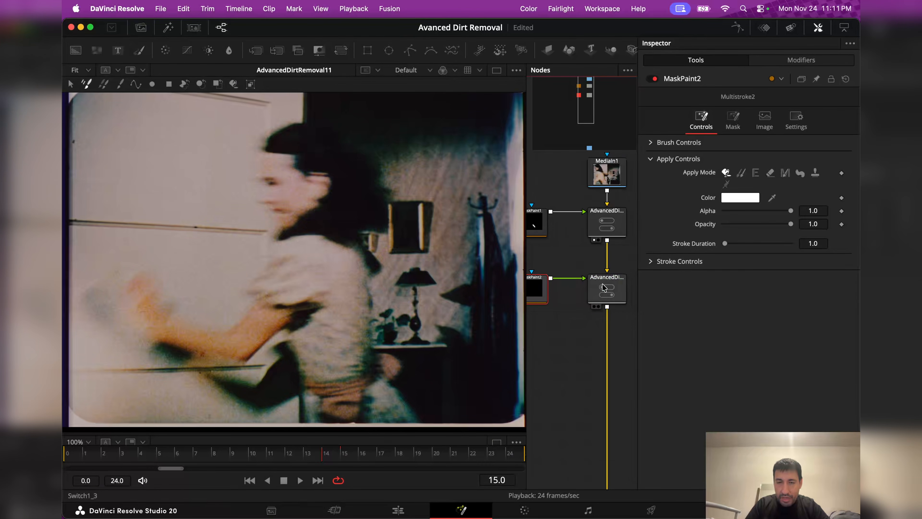
View the second Advanced Dirt Removal node, set it to RGB View, and disable its Recovery/Spanish Dirt Removal option.
left_click(602, 288)
left_click(537, 299)
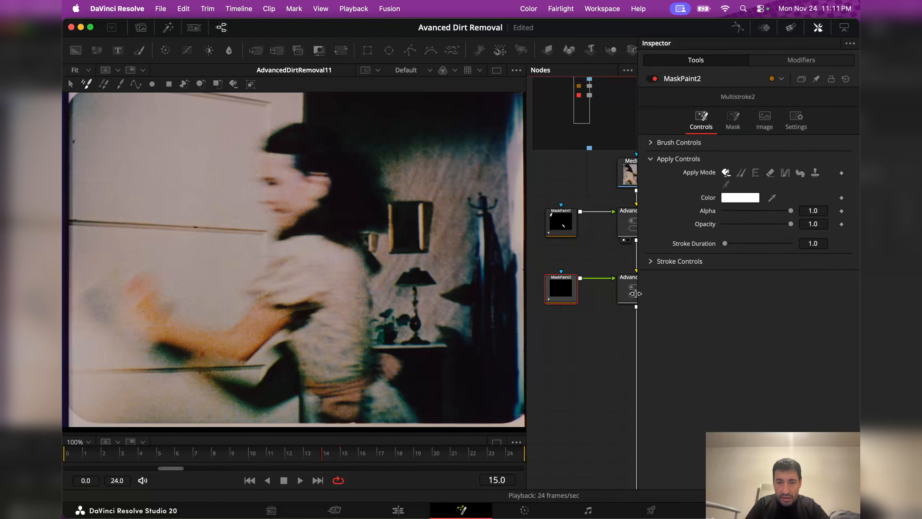
left_click(632, 293)
key("1")
left_click(534, 291)
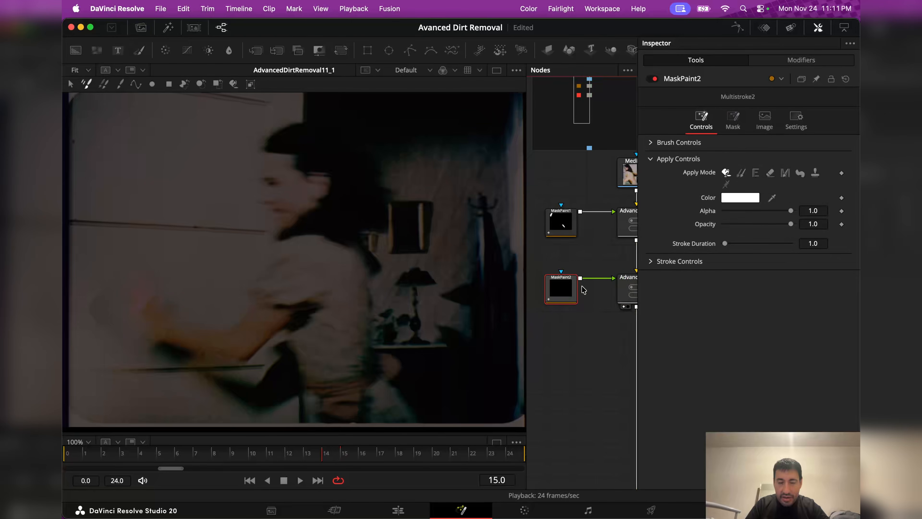
left_click(635, 293)
left_click(751, 258)
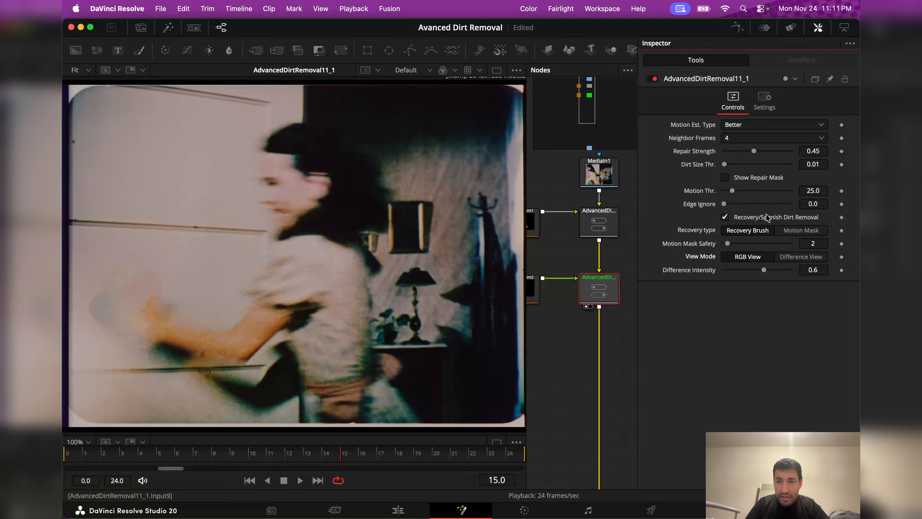
left_click(738, 219)
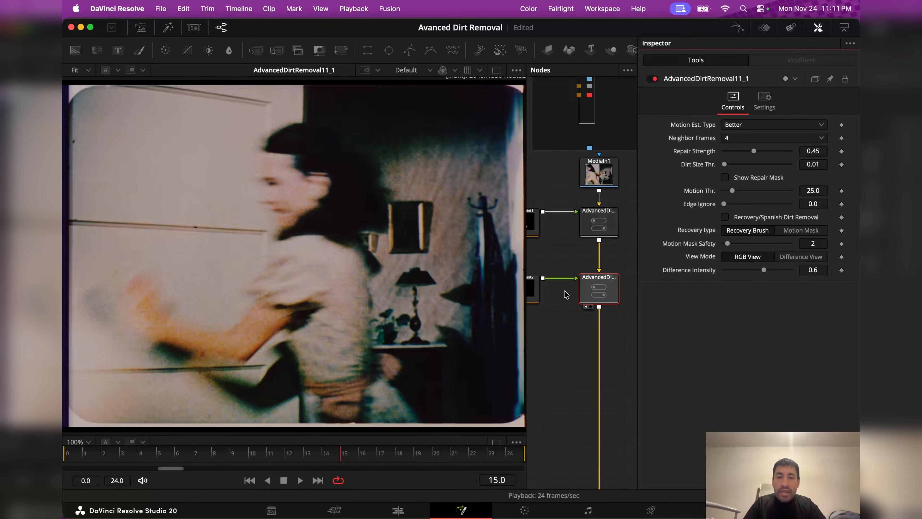
Inspect the black spot on the door moulding at frame 15 and set the second Advanced Dirt Removal node's Repair Strength to 0.874.
left_click(534, 289)
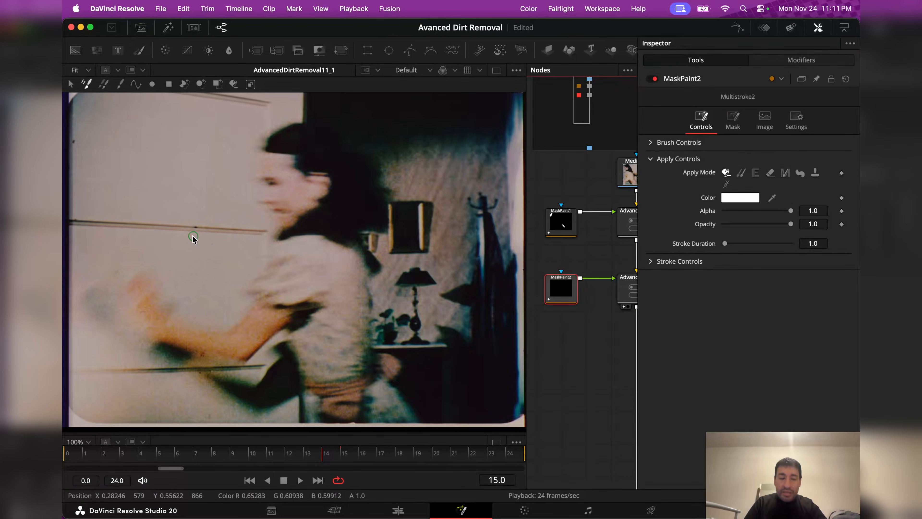
scroll(193, 238, "up", 10)
mouse_move(199, 227)
left_mouse_down()
mouse_move(276, 197)
mouse_move(256, 192)
mouse_move(330, 195)
left_mouse_up()
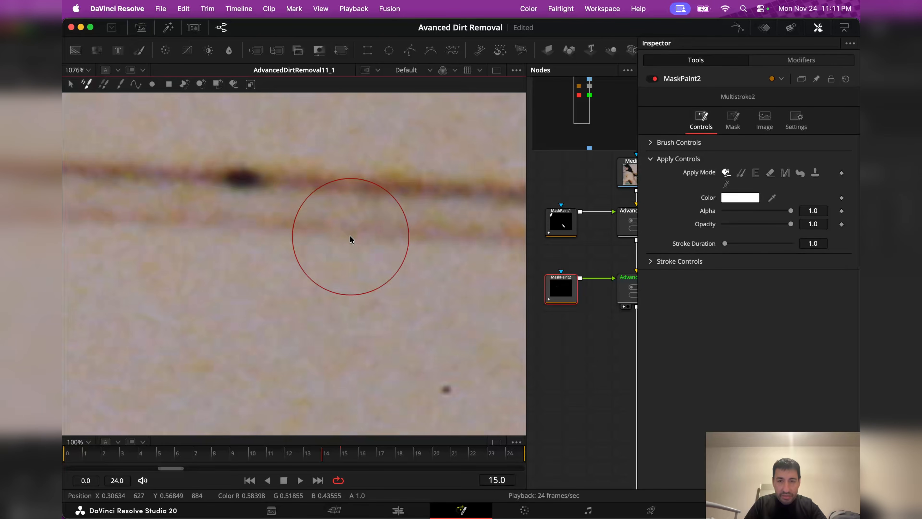
left_click(628, 286)
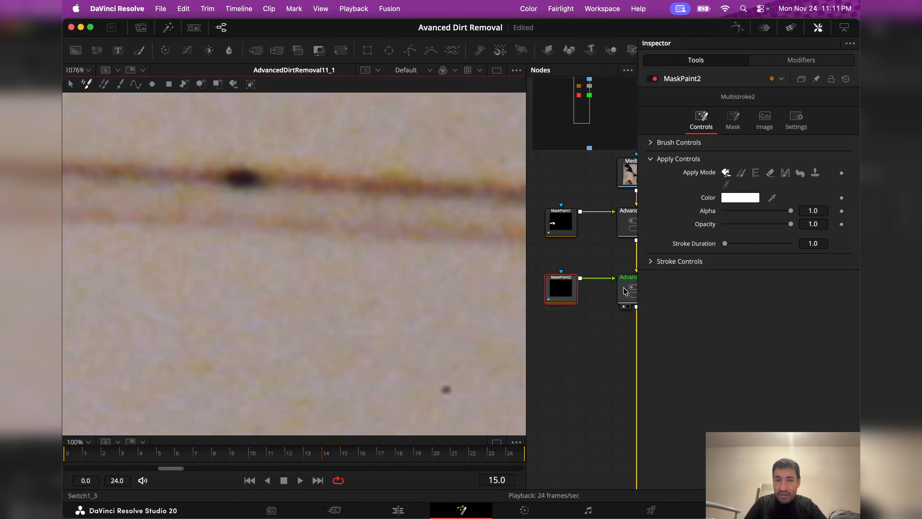
left_click(533, 289)
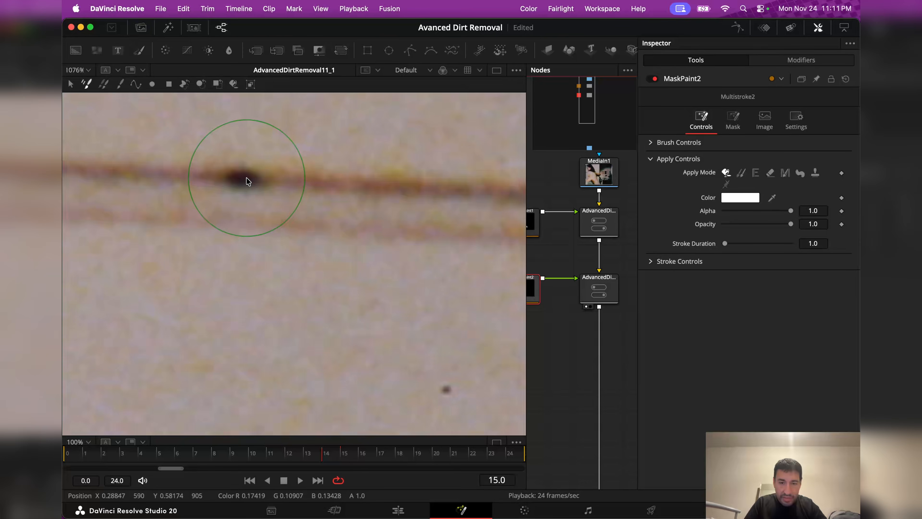
left_click(600, 289)
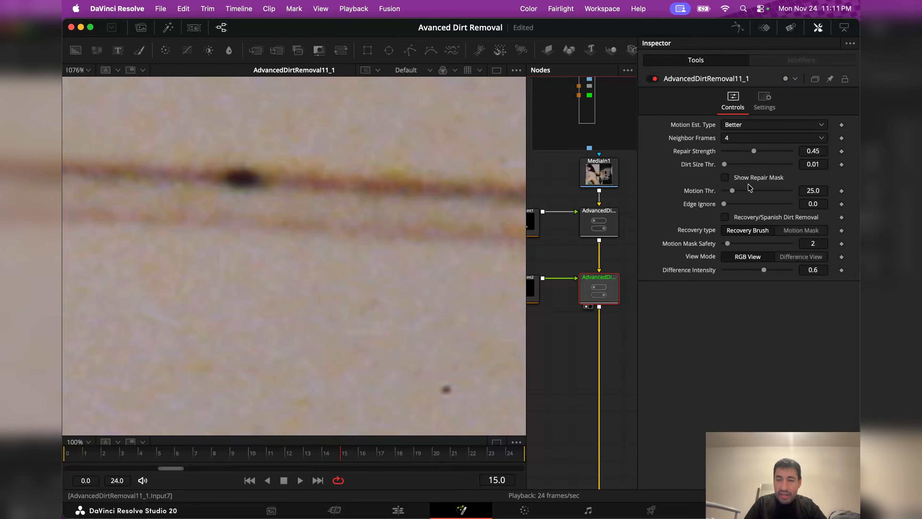
mouse_move(756, 153)
left_mouse_down()
mouse_move(807, 152)
mouse_move(772, 157)
mouse_move(784, 156)
left_mouse_up()
left_click(88, 70)
left_click(90, 84)
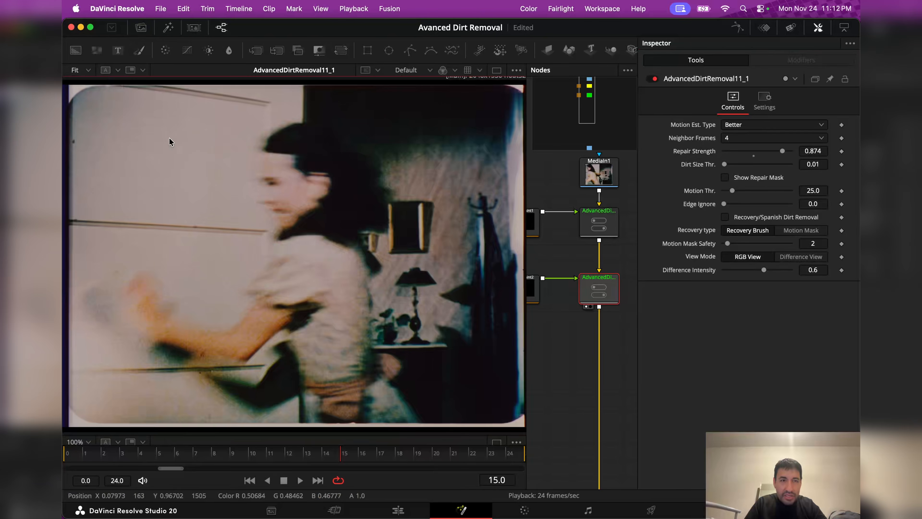
key("Left")
key("Right")
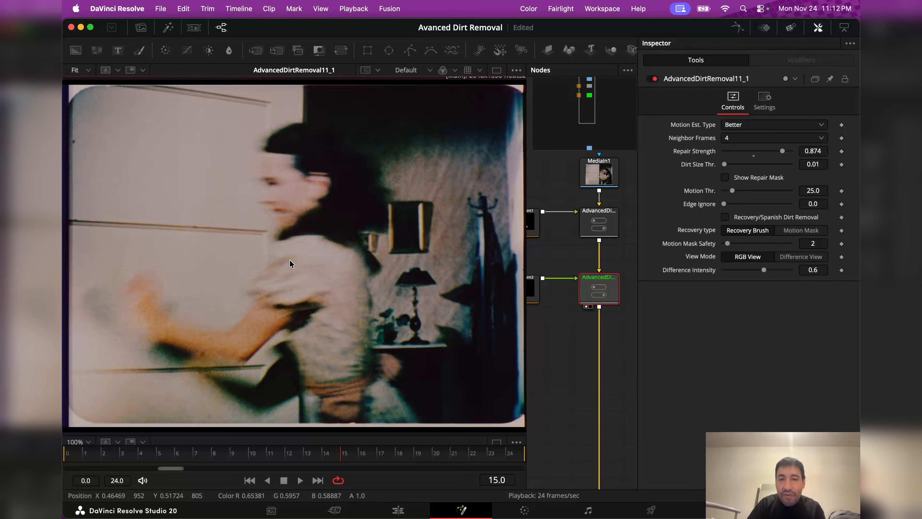
Paint along the door moulding at frame 15 with the second Mask Paint node, and play the clip to frame 18.
left_click(530, 287)
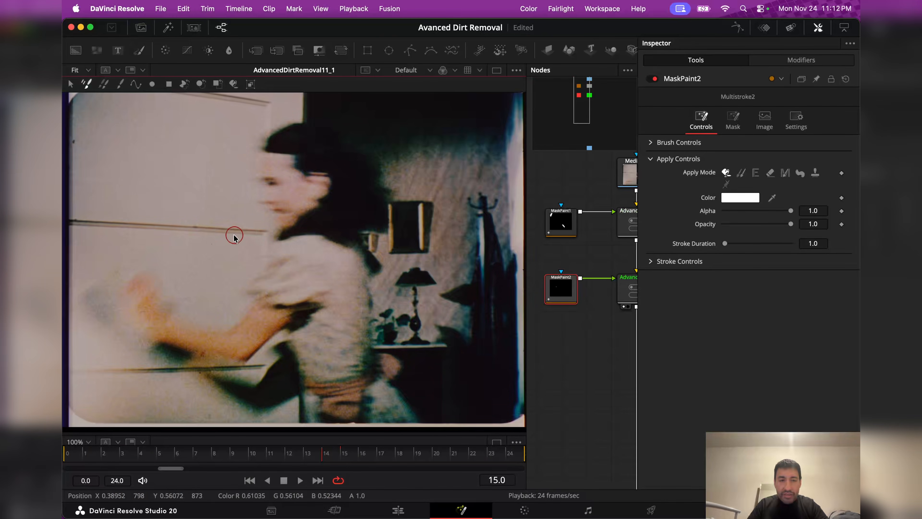
left_click_drag(218, 237, 230, 233)
left_click(262, 235)
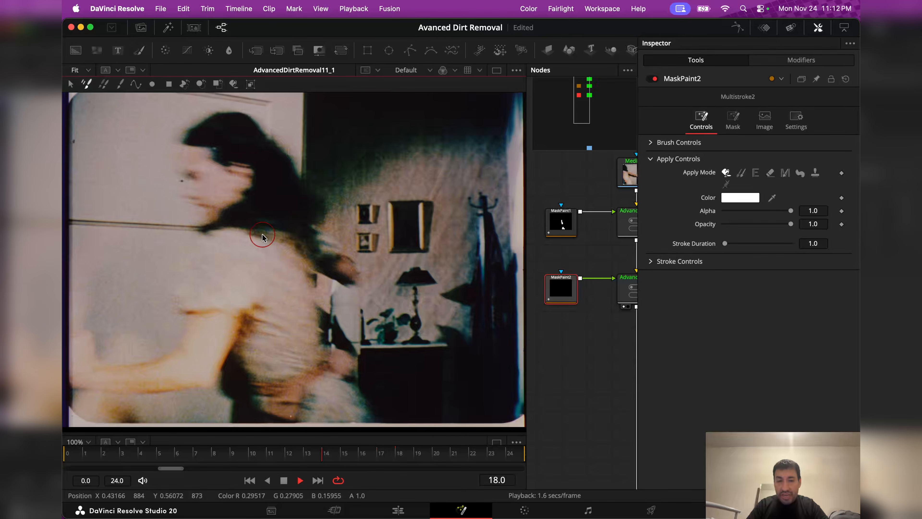
key("space")
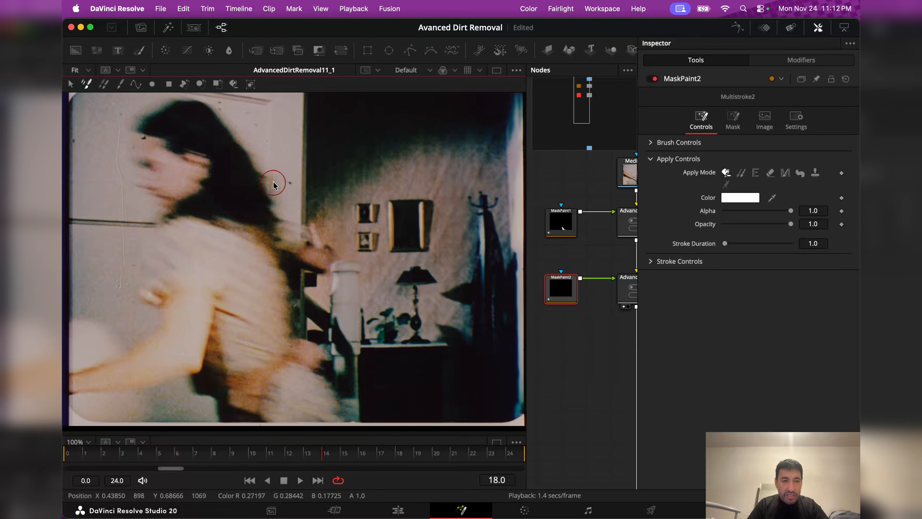
Paint a mask stroke over the dark spot beside the door edge, behind the woman's hair, at frame 18.
scroll(273, 185, "up", 5)
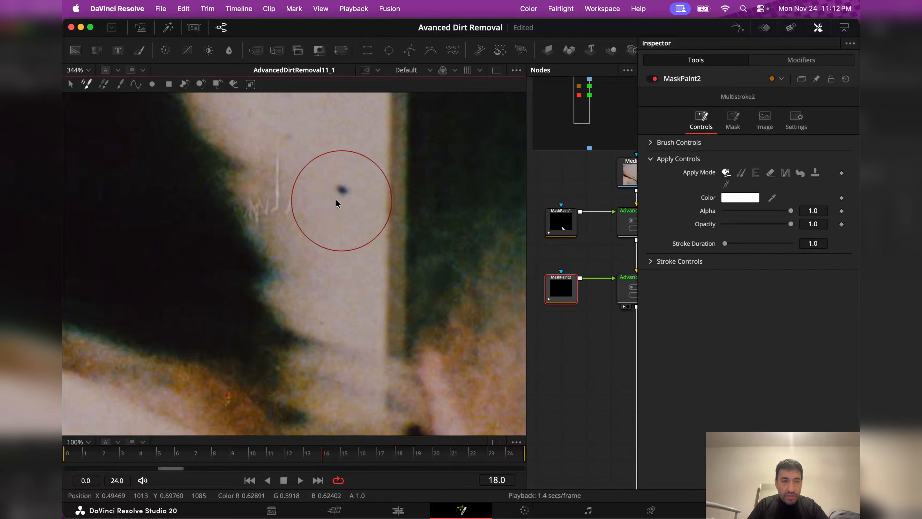
mouse_move(336, 200)
left_mouse_down()
mouse_move(323, 191)
mouse_move(342, 189)
left_mouse_up()
scroll(342, 189, "down", 3)
mouse_move(283, 192)
left_mouse_down()
mouse_move(362, 182)
mouse_move(386, 195)
left_mouse_up()
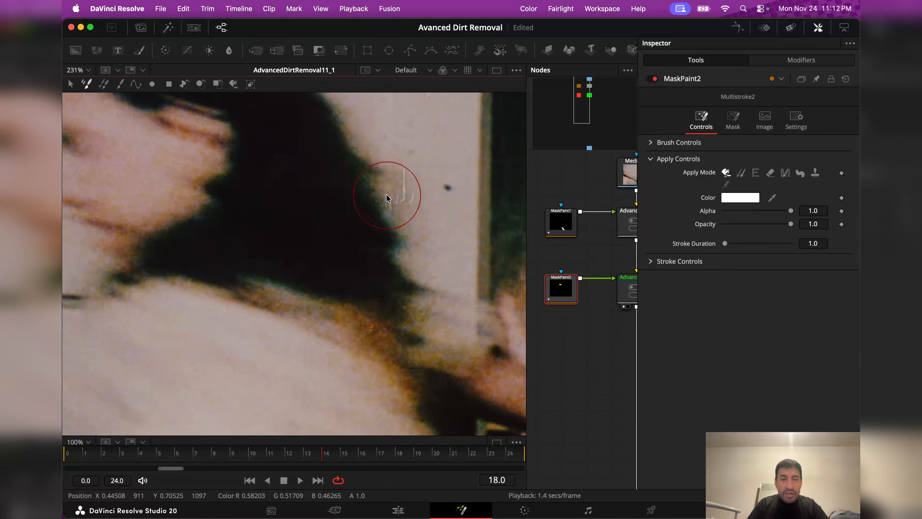
scroll(383, 191, "down", 4)
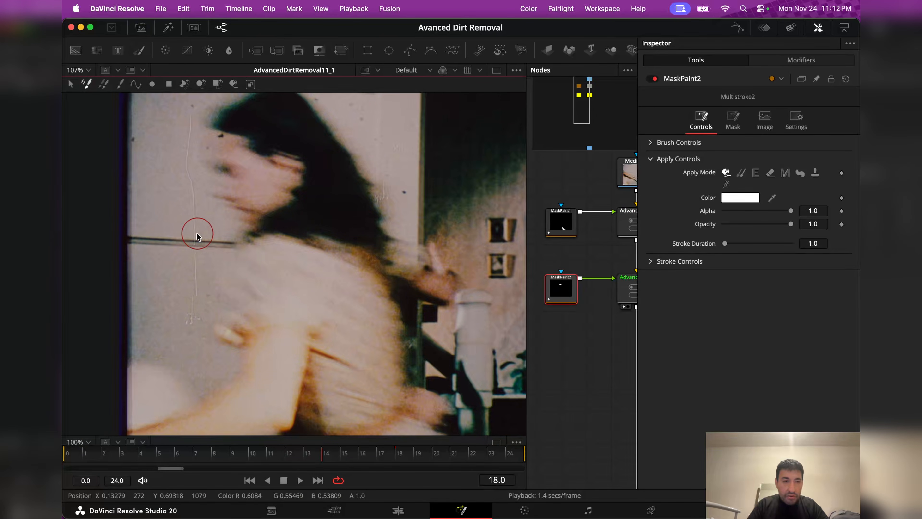
Paint mask strokes over the long vertical scratch on the door and the dark speck by the woman's forehead at frame 18.
left_click_drag(198, 237, 187, 107)
scroll(203, 153, "up", 3)
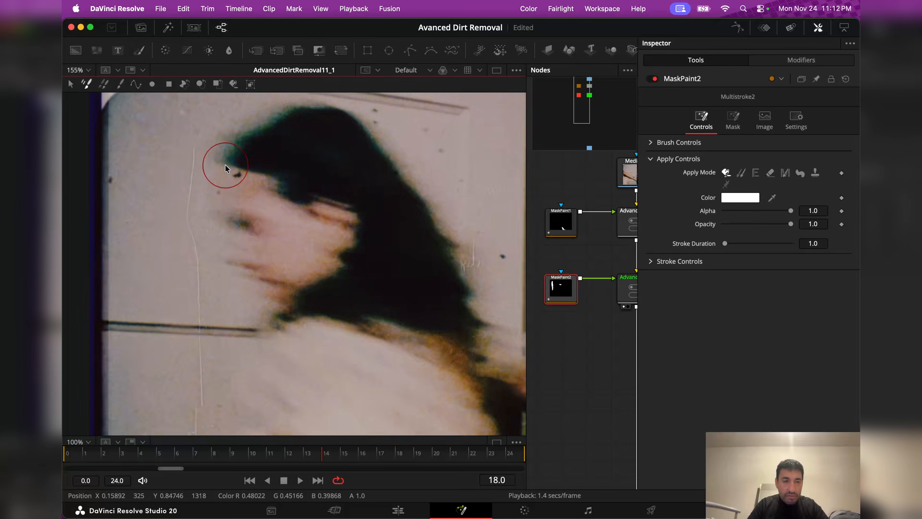
left_click_drag(239, 174, 254, 175)
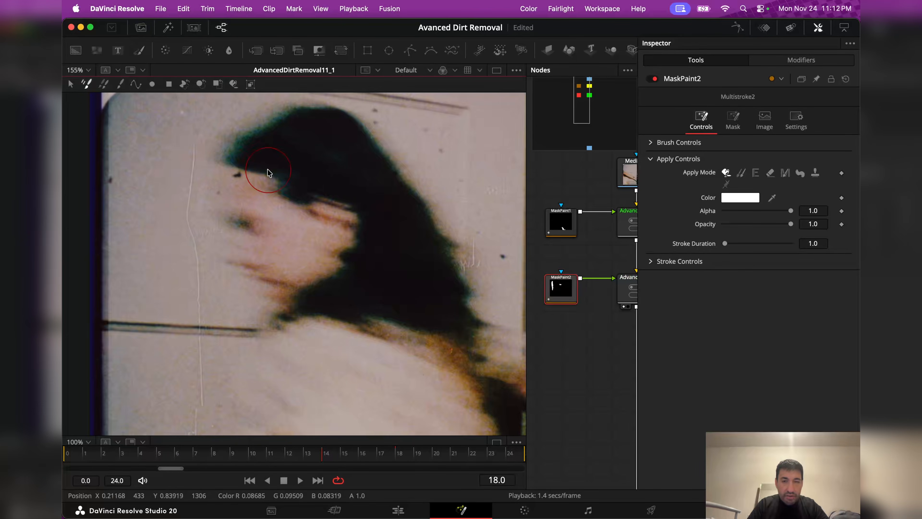
mouse_move(450, 176)
left_mouse_down()
mouse_move(310, 145)
mouse_move(418, 161)
left_mouse_up()
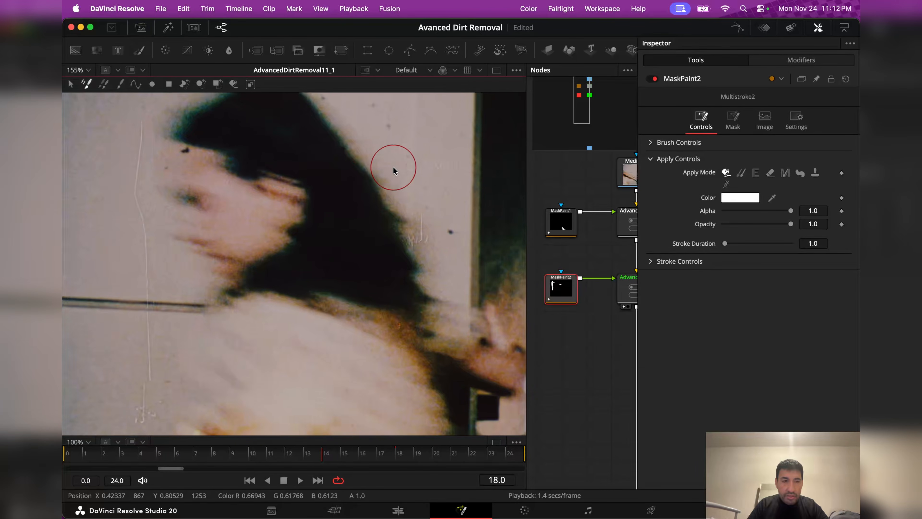
scroll(418, 190, "down", 4)
scroll(412, 185, "up", 3)
Set the second Advanced Dirt Removal node's Motion Thr. to 47.2 and inspect the dark spot near the door edge.
left_click(608, 294)
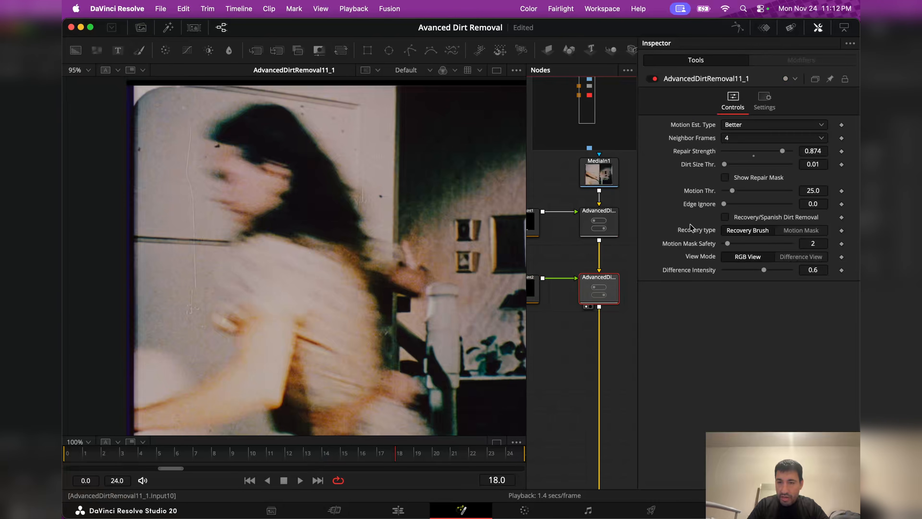
left_click_drag(733, 192, 743, 195)
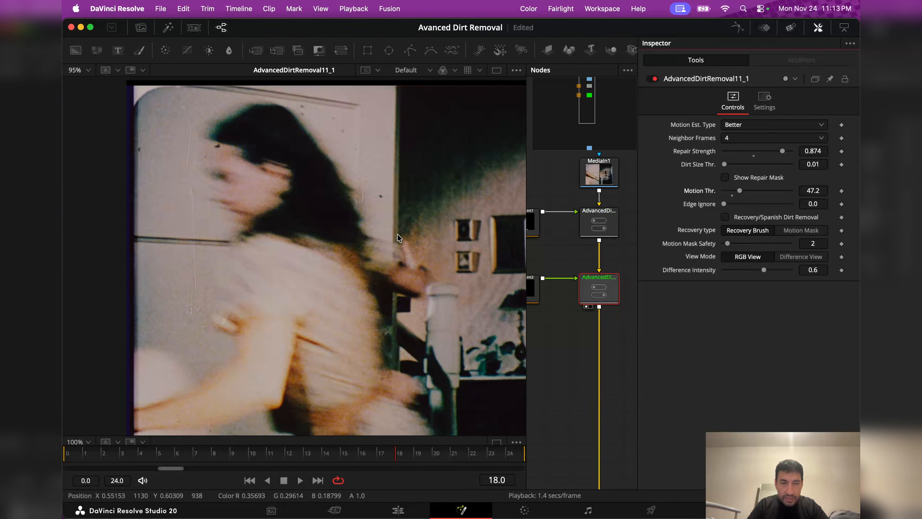
scroll(379, 201, "up", 5)
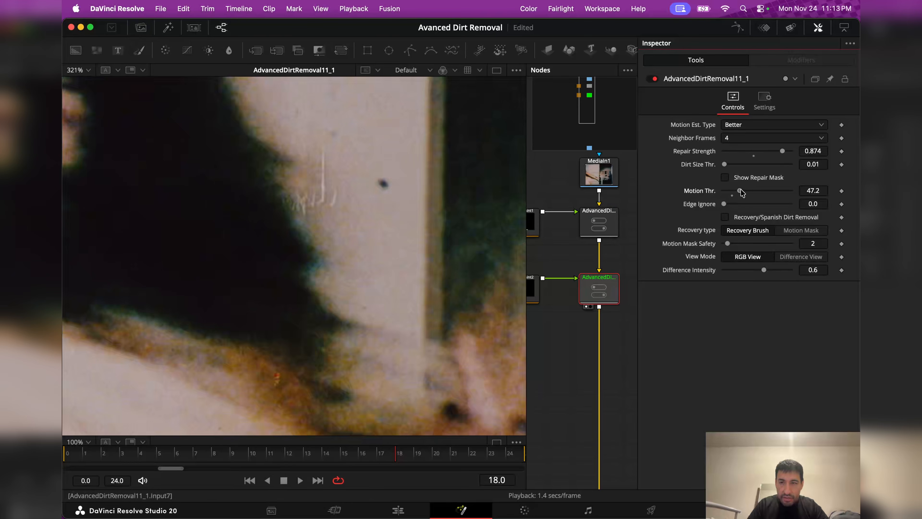
Set the second Advanced Dirt Removal node's Motion Thr. to 85.0 and Repair Strength to 0.898, checking the area behind the woman's hair.
mouse_move(741, 192)
left_mouse_down()
mouse_move(757, 194)
mouse_move(730, 195)
mouse_move(756, 194)
left_mouse_up()
scroll(359, 198, "down", 5)
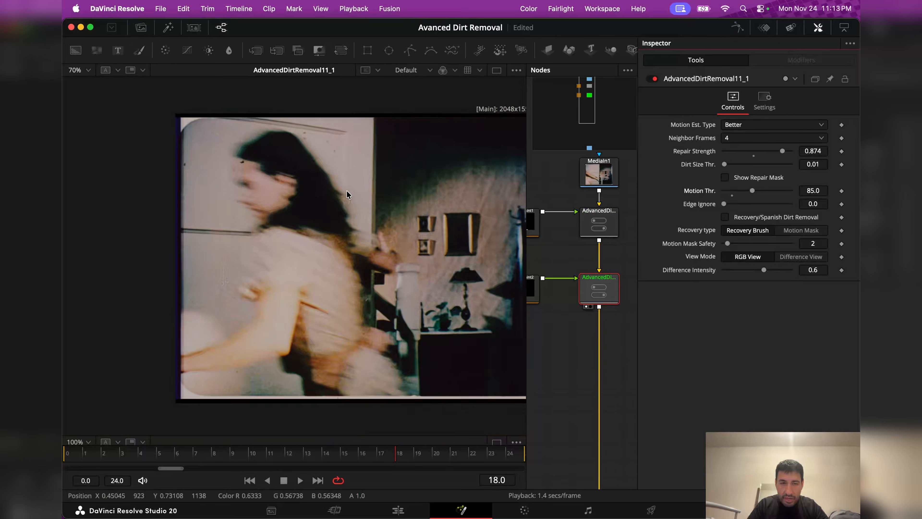
scroll(347, 194, "up", 5)
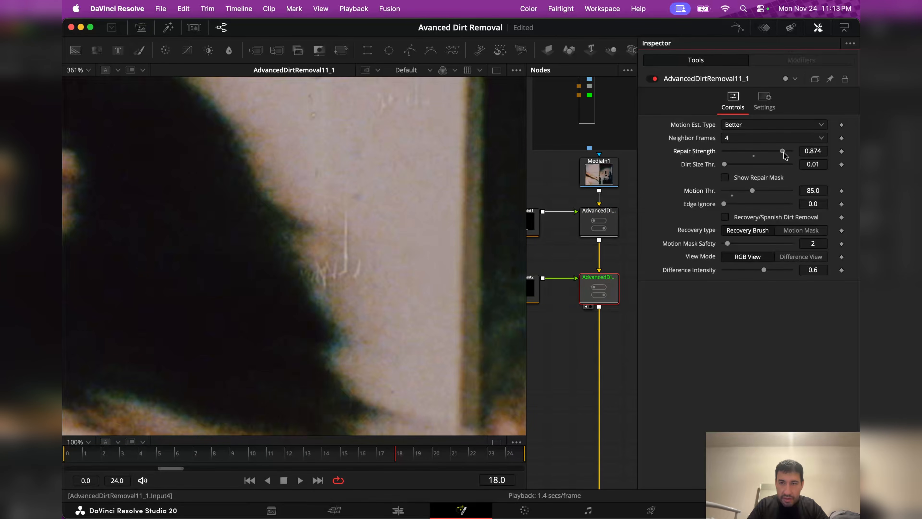
mouse_move(783, 152)
left_mouse_down()
mouse_move(795, 154)
mouse_move(787, 157)
left_mouse_up()
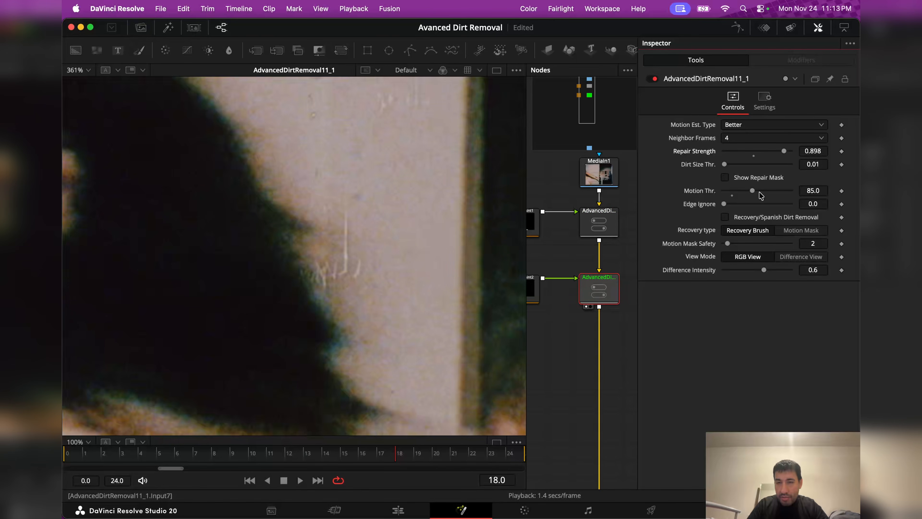
Set Motion Thr. to 166.9 and inspect the door and the woman's shoulder for remaining marks at frame 18.
left_click_drag(757, 195, 785, 193)
scroll(305, 228, "down", 8)
left_click_drag(244, 259, 260, 240)
scroll(261, 240, "up", 8)
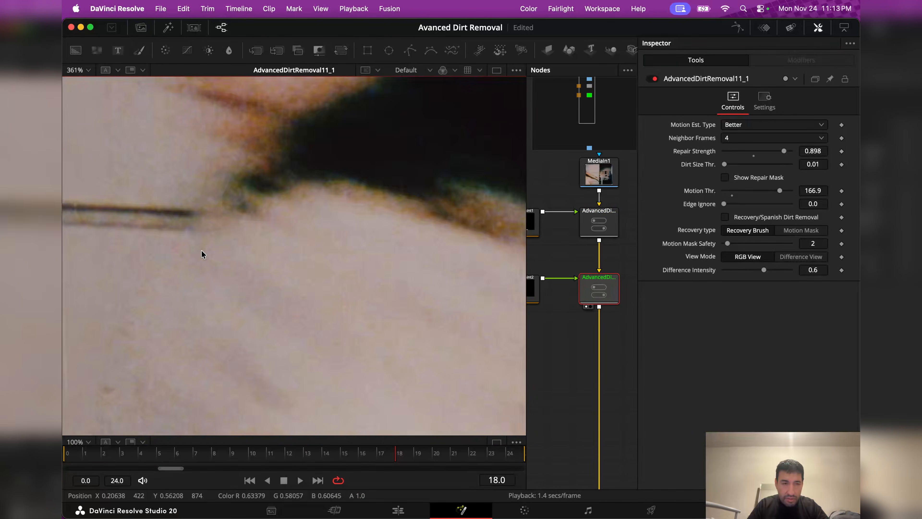
scroll(202, 252, "down", 4)
left_click_drag(202, 252, 278, 228)
scroll(340, 225, "up", 1)
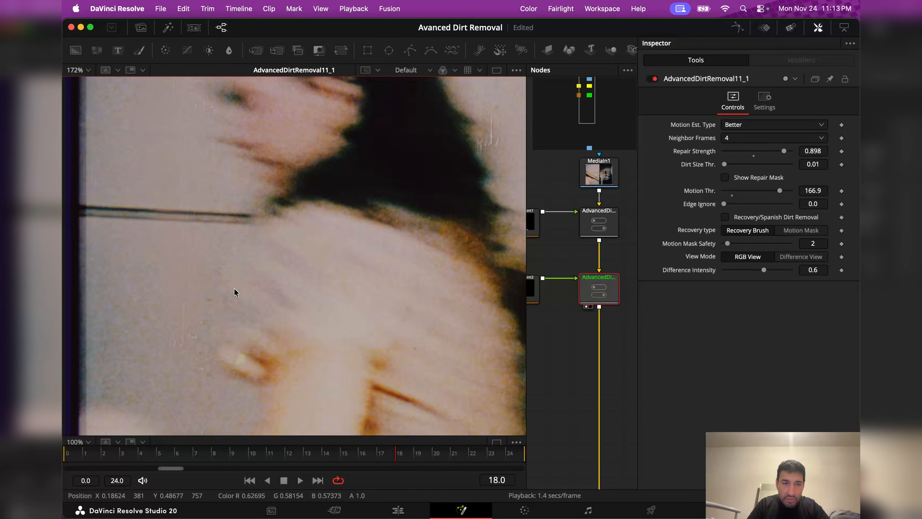
scroll(264, 237, "up", 3)
scroll(348, 240, "up", 1)
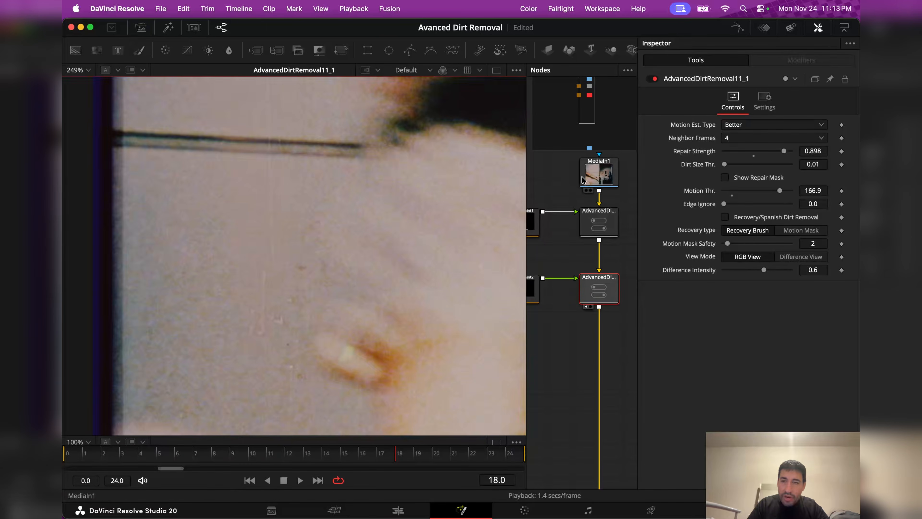
Set Motion Thr. to 200.0 and play the clip until it loops round to frame 3.
mouse_move(780, 190)
left_mouse_down()
mouse_move(798, 189)
mouse_move(791, 190)
left_mouse_up()
scroll(289, 195, "down", 1)
scroll(288, 197, "down", 6)
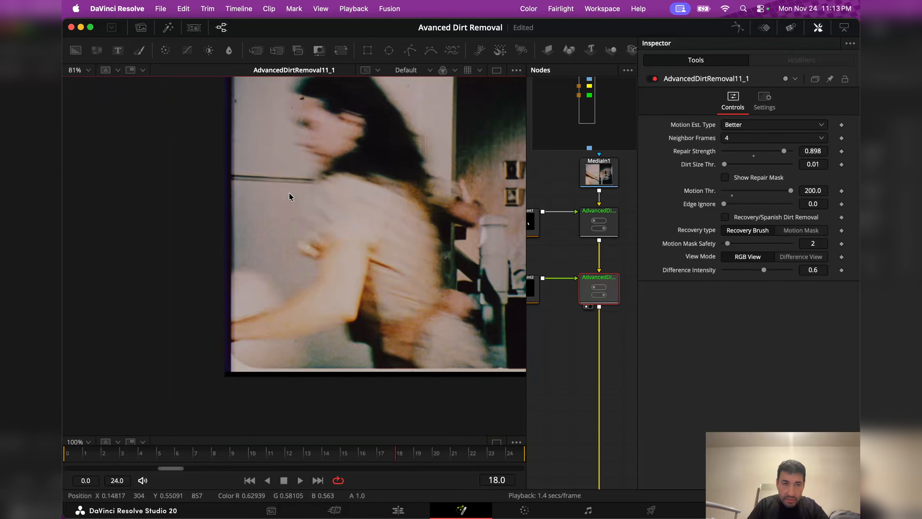
scroll(245, 217, "up", 1)
key("space")
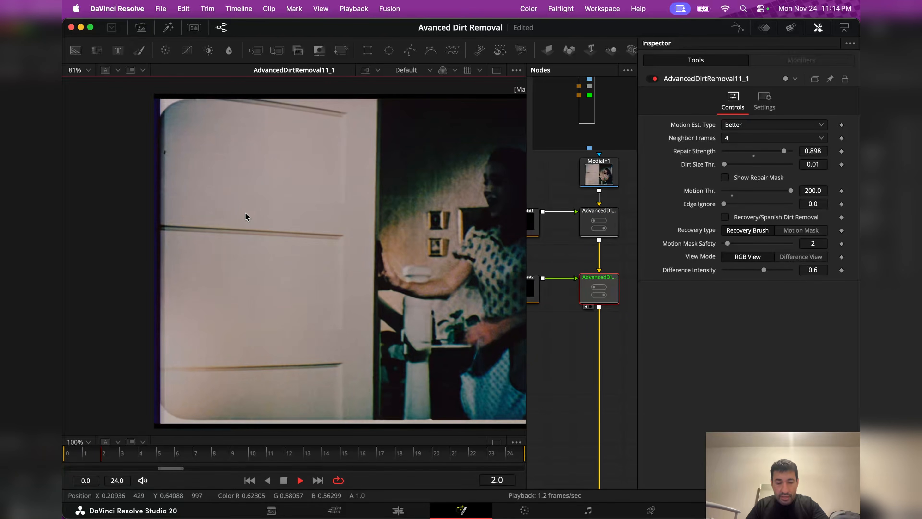
key("space")
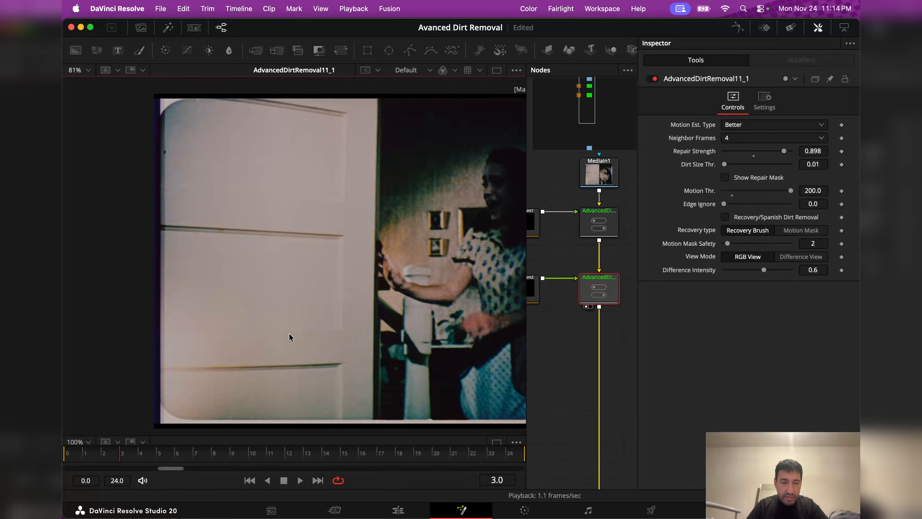
Fit the whole frame in the viewer and open clip 04, the black-and-white Compound Clip.
scroll(267, 218, "right", 5)
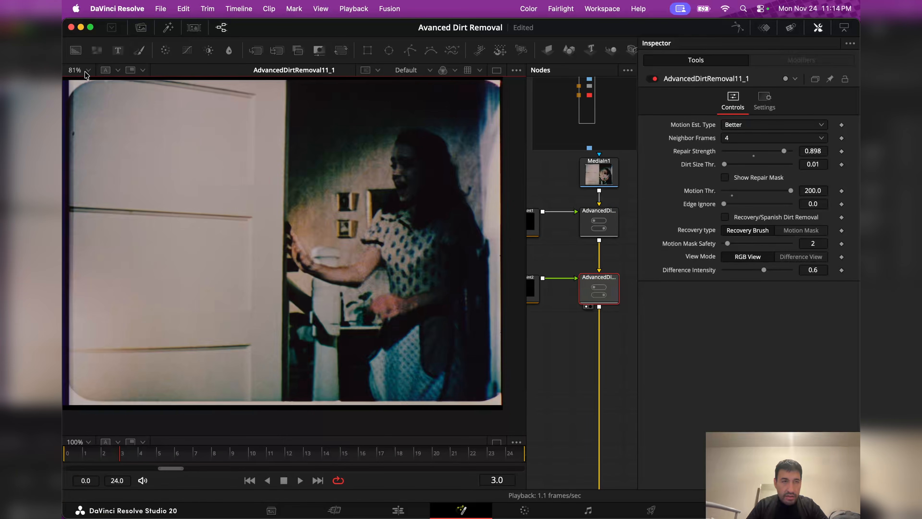
left_click(88, 71)
left_click(88, 70)
left_click(87, 71)
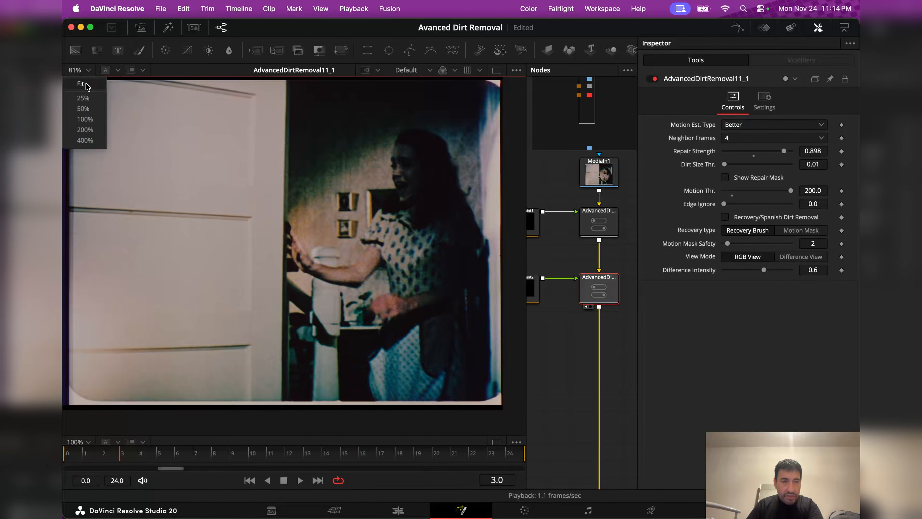
left_click(81, 83)
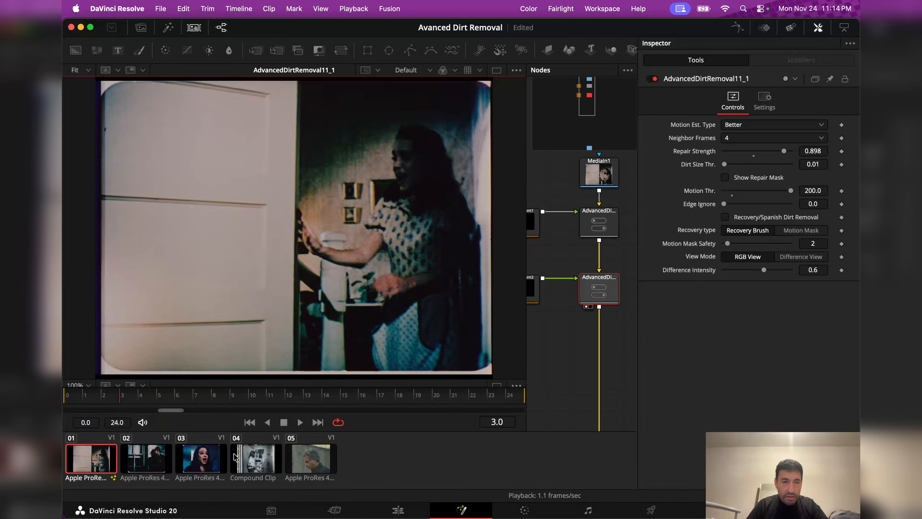
left_click(257, 457)
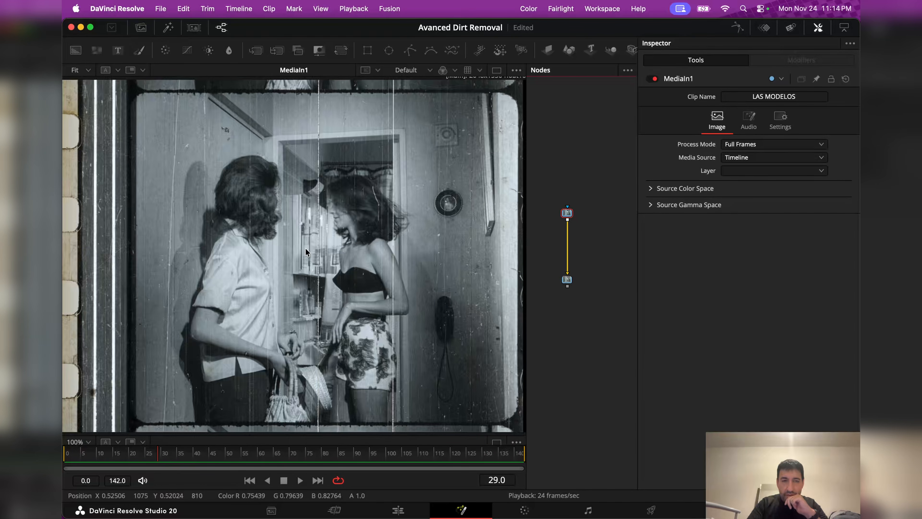
Add an Advanced Dirt Removal node between MediaIn1 and MediaOut1.
scroll(537, 228, "up", 1)
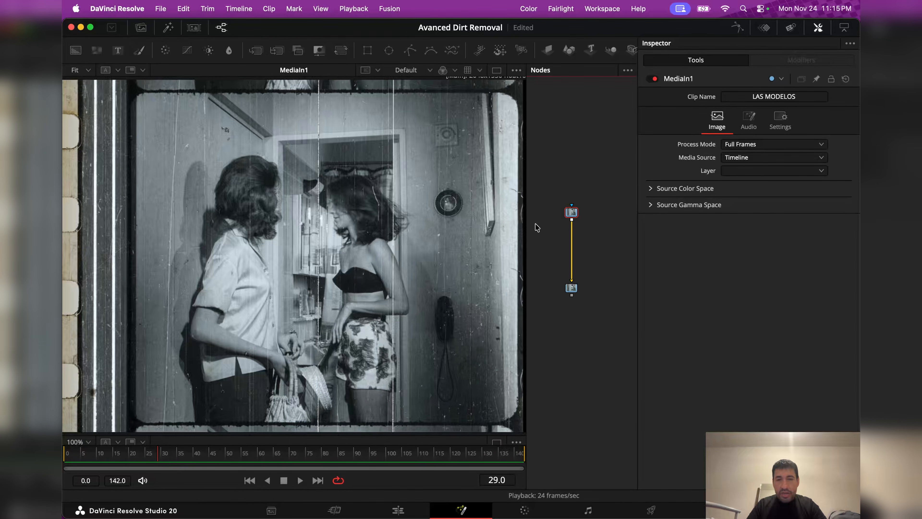
scroll(537, 227, "up", 2)
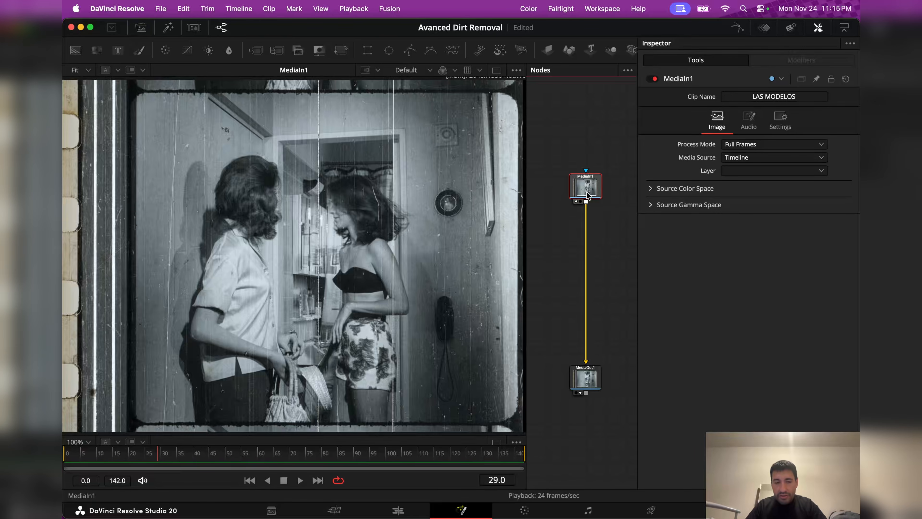
key("shift+space")
type("adv")
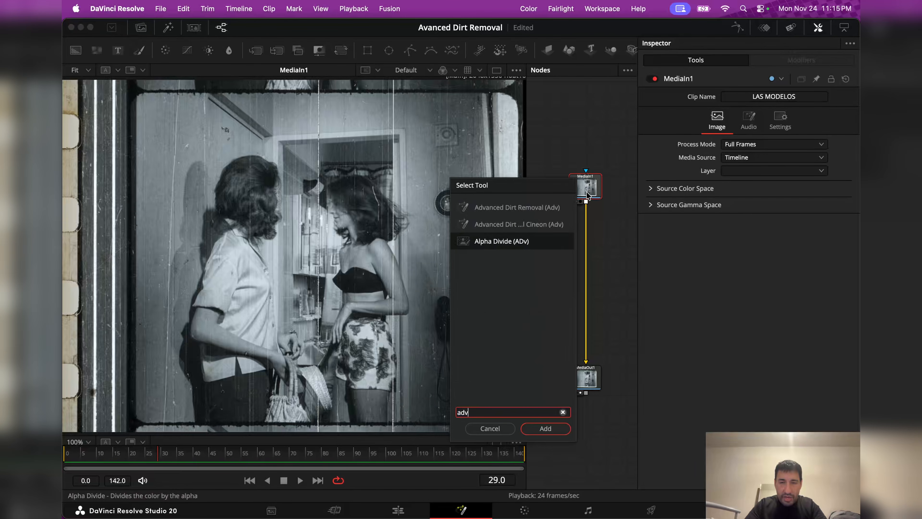
key("Up")
key("Up")
key("Return")
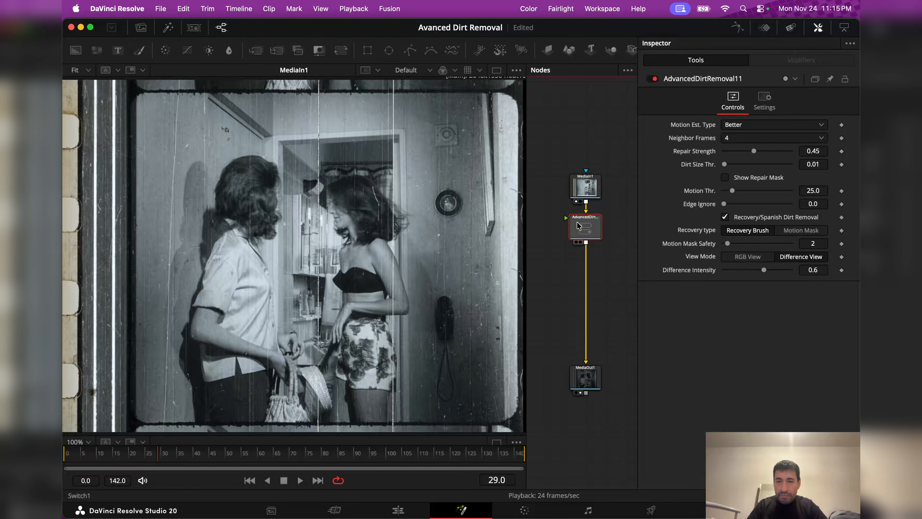
Set the new node's Recovery type to Motion Mask, show its output in the viewer and switch View Mode to RGB View.
left_click(801, 232)
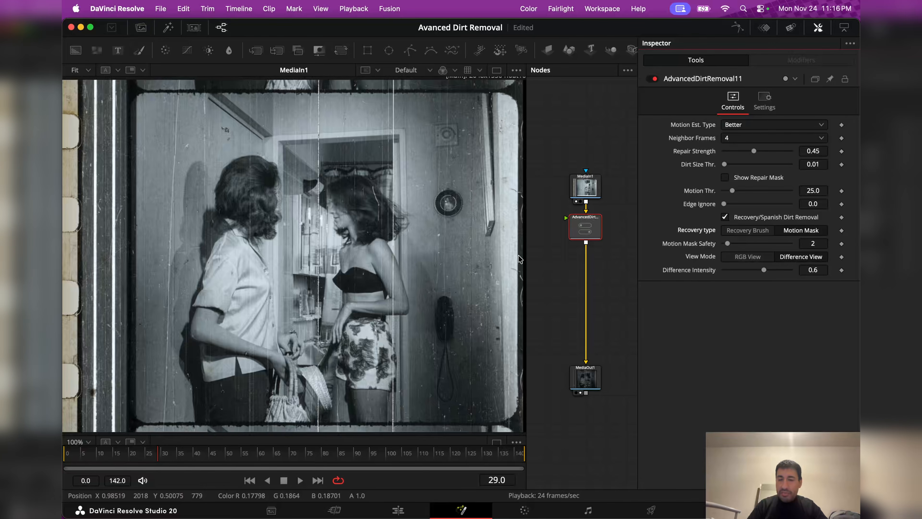
left_click(584, 228)
key("1")
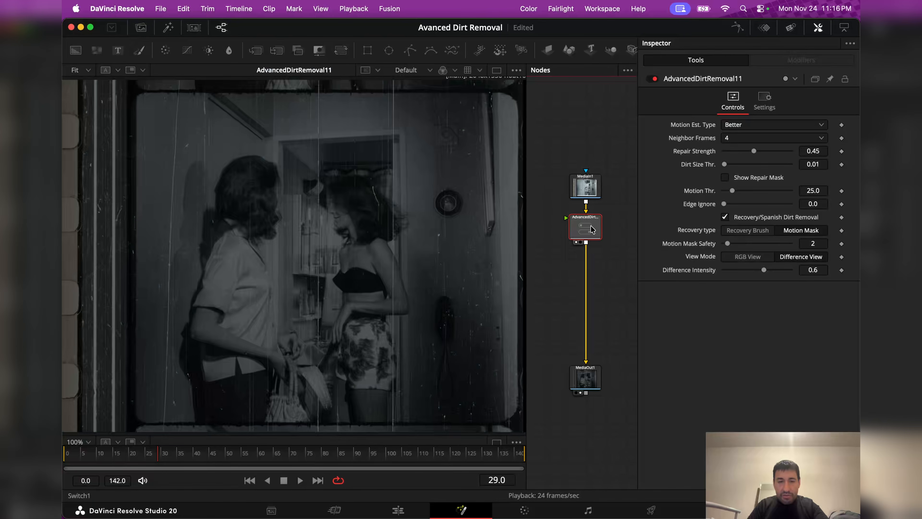
left_click(748, 256)
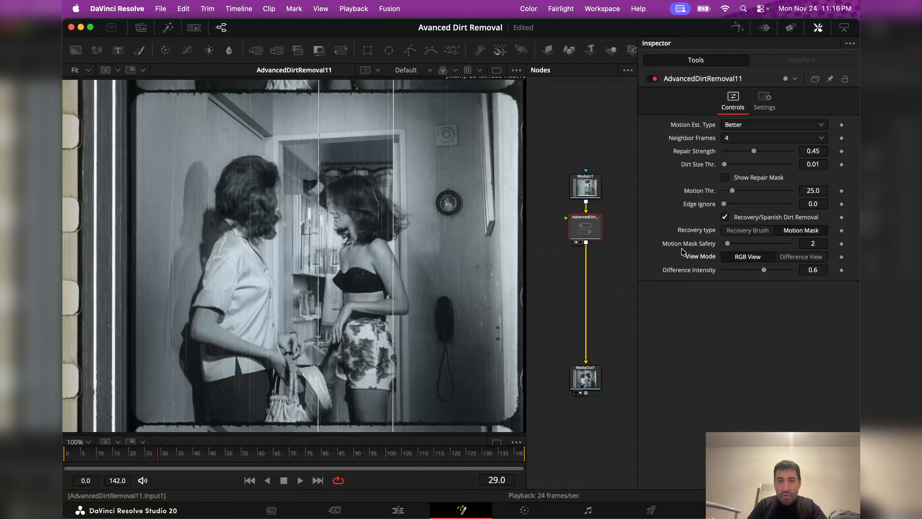
Compare MediaIn1 with the Advanced Dirt Removal output, and play the cleaned clip from frame 29 to frame 40.
left_click(584, 181)
left_click(591, 225)
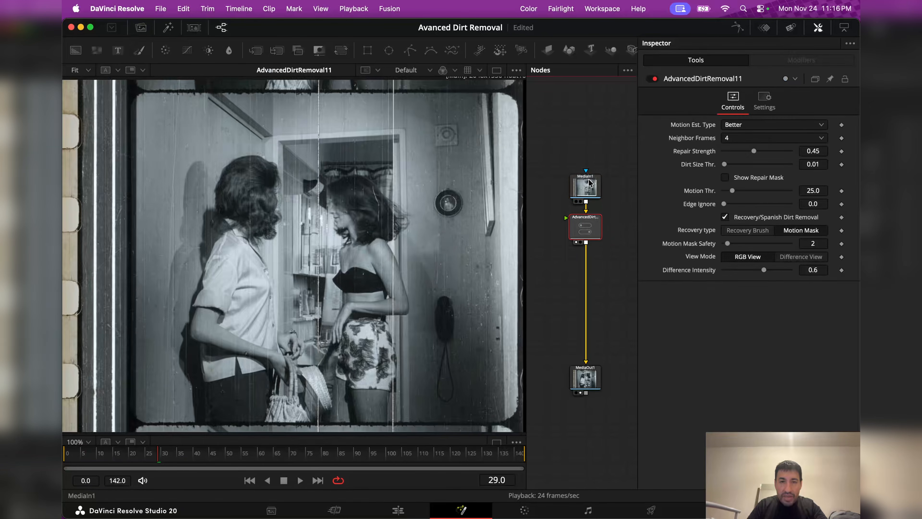
left_click(585, 185)
left_click(590, 218)
key("space")
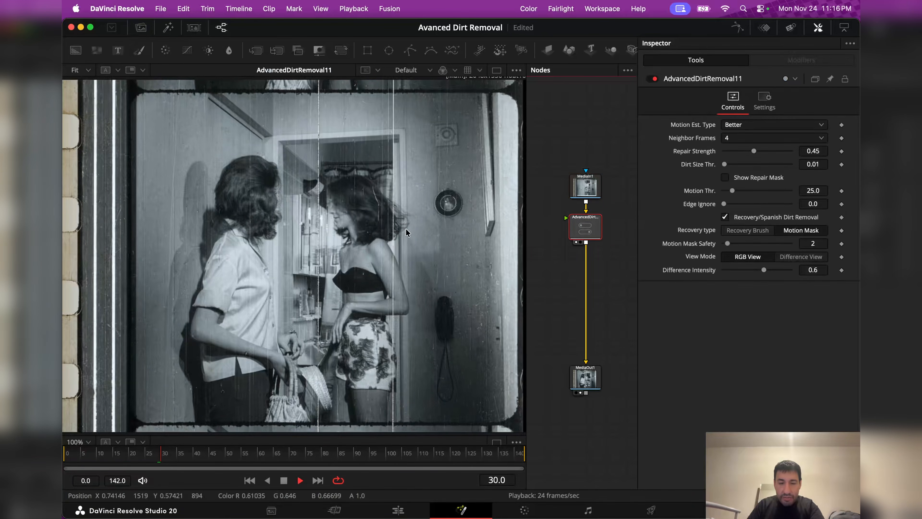
key("space")
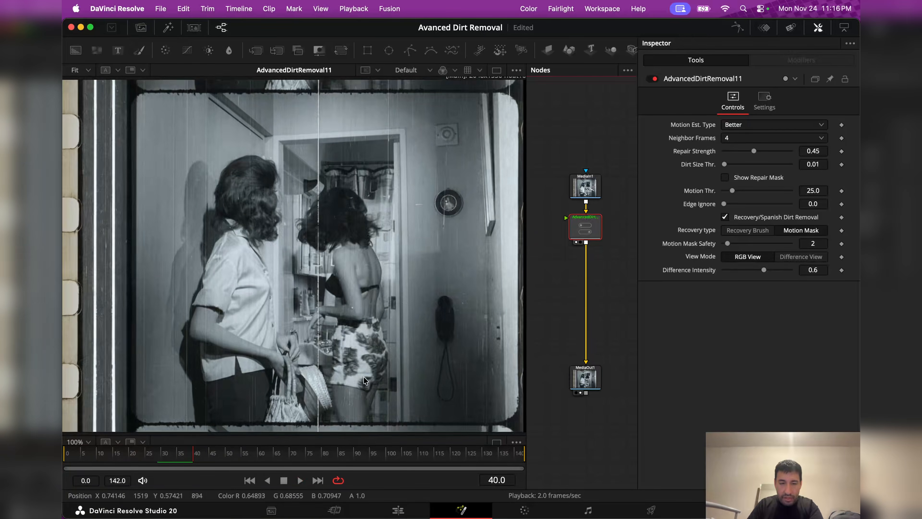
Play the clip in Difference View from the first frame to frame 86 to examine what is being removed.
left_click(249, 480)
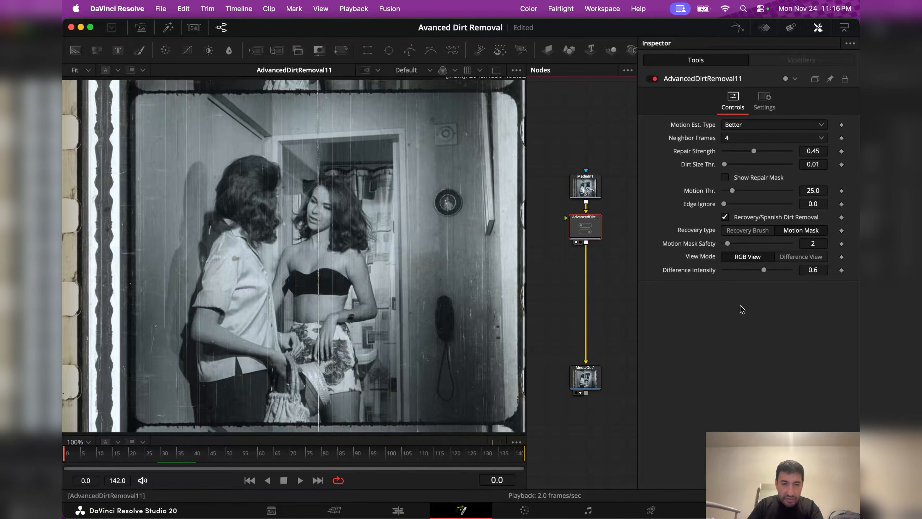
left_click(802, 256)
key("space")
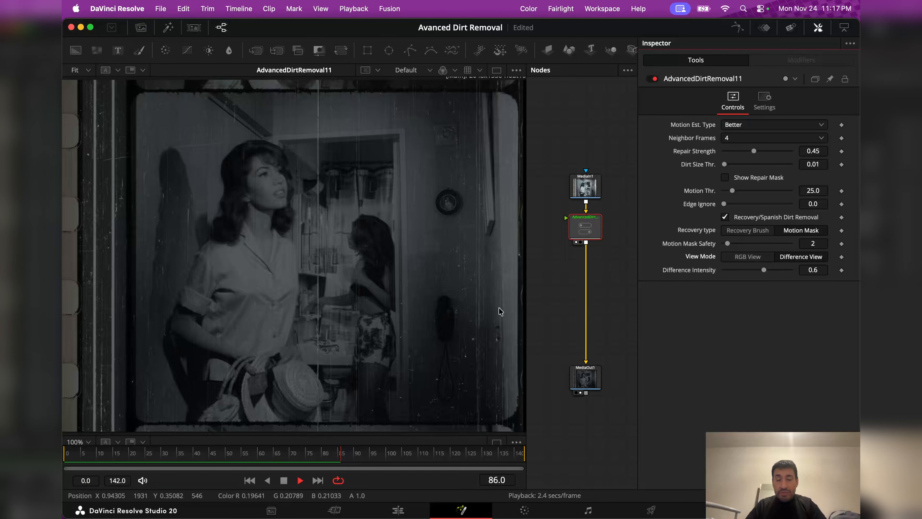
key("space")
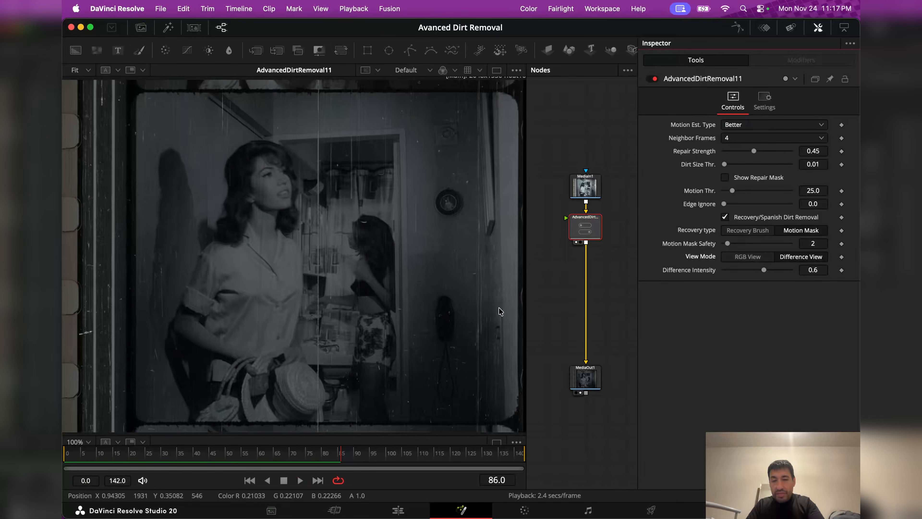
Switch View Mode back to RGB View and play the cleaned clip from the first frame to frame 9.
left_click(747, 256)
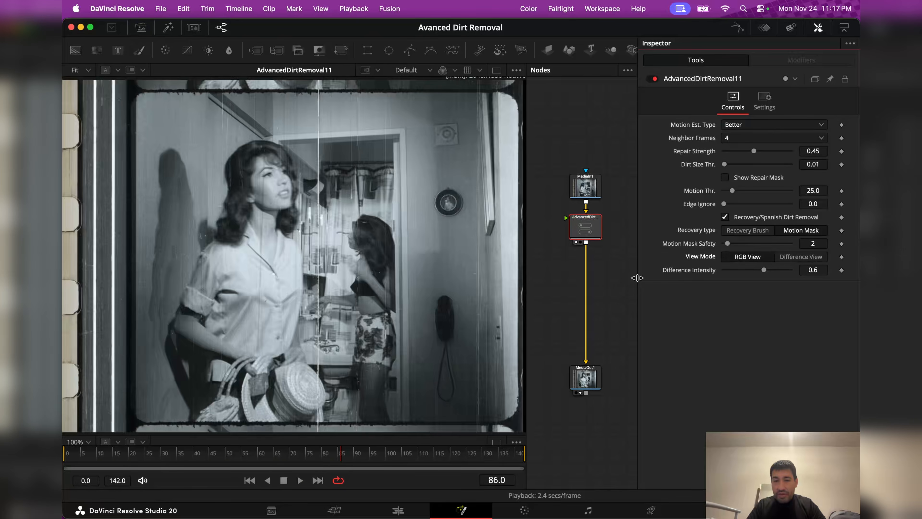
left_click(249, 480)
left_click(300, 481)
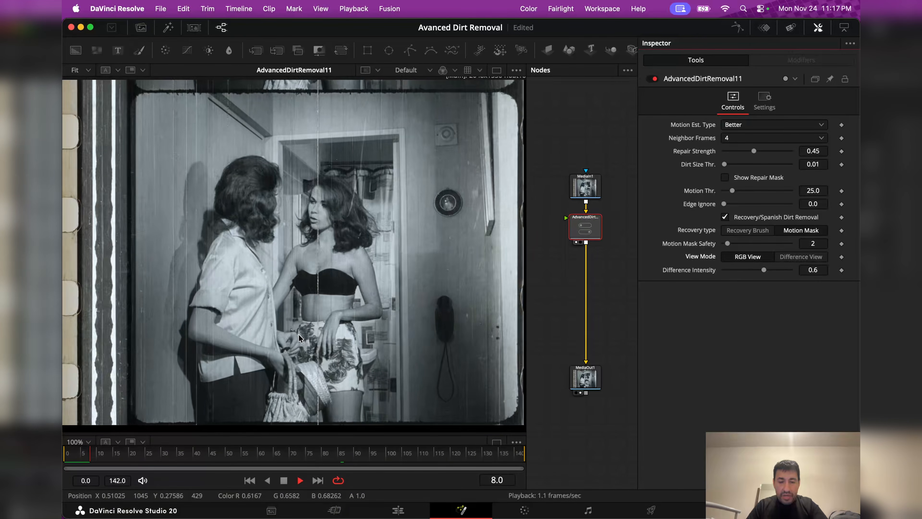
key("space")
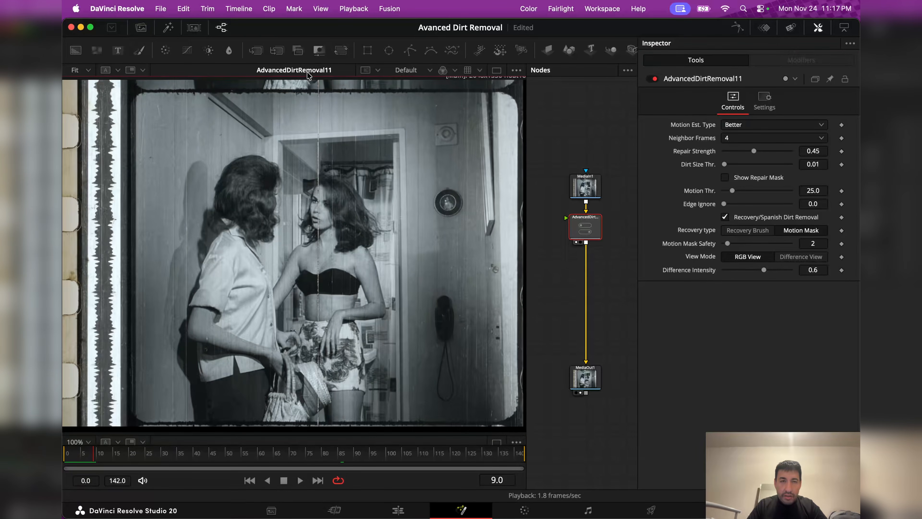
Open a second viewer, show MediaIn1 in the upper one and Advanced Dirt Removal in the lower one, and return to frame 0.
left_click_drag(255, 435, 241, 255)
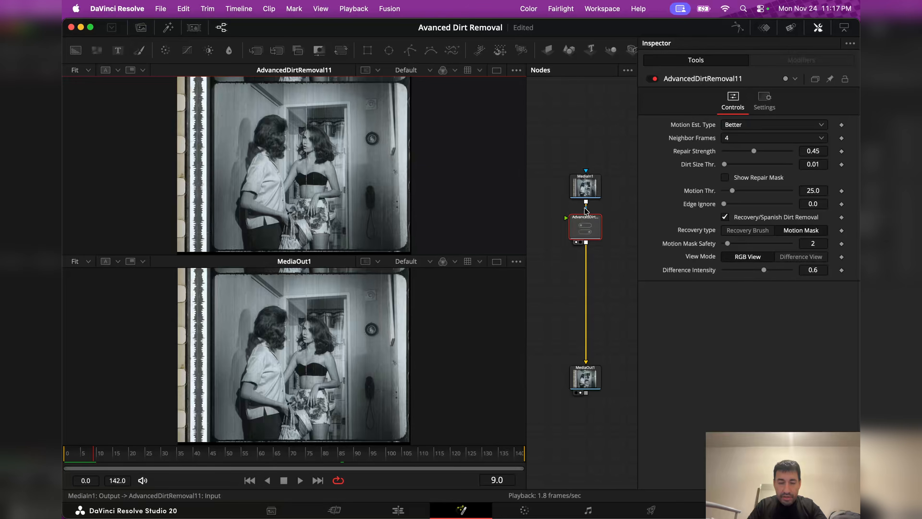
left_click(585, 186)
key("1")
left_click(592, 236)
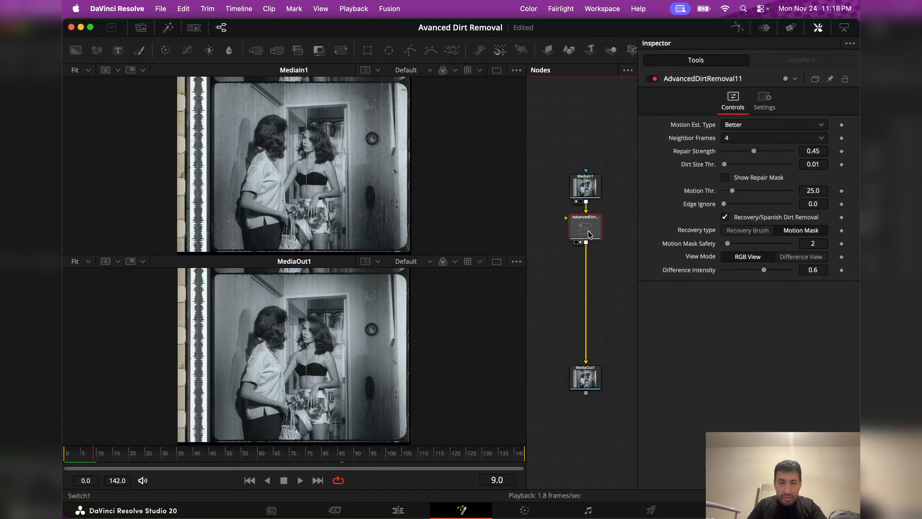
key("2")
key("Home")
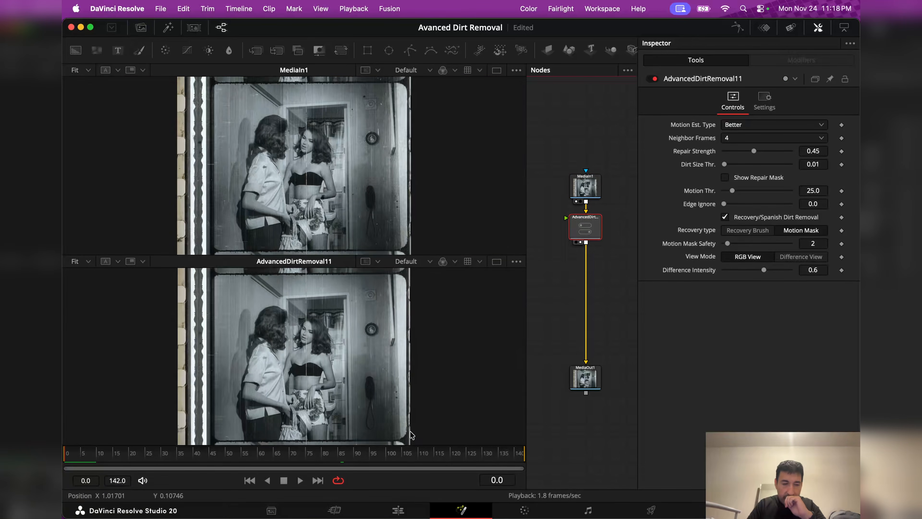
Turn on Proxy and play the clip to frame 100, comparing the original with the cleaned image.
right_click(384, 452)
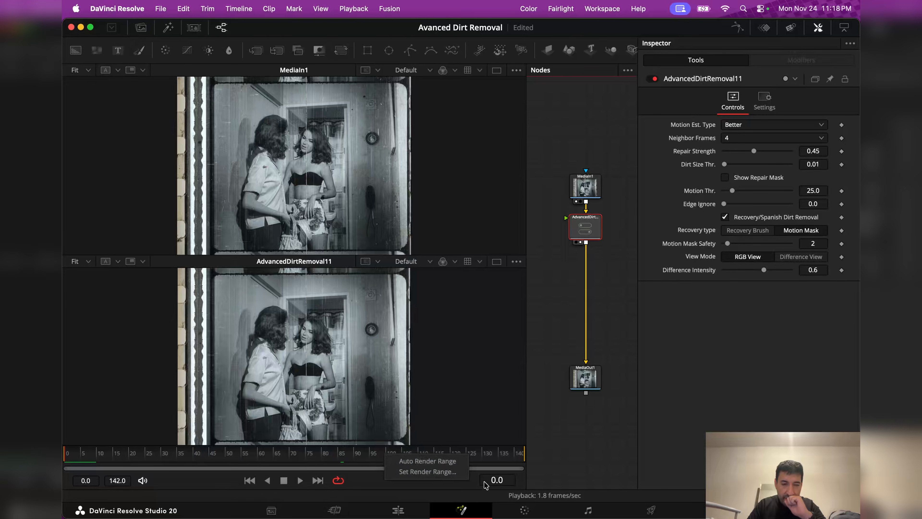
right_click(438, 488)
left_click(484, 455)
right_click(449, 477)
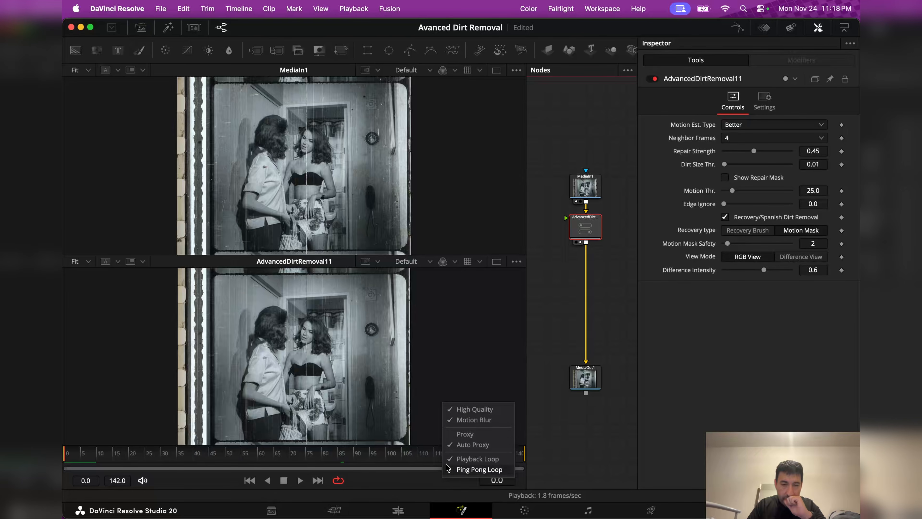
left_click(477, 433)
key("space")
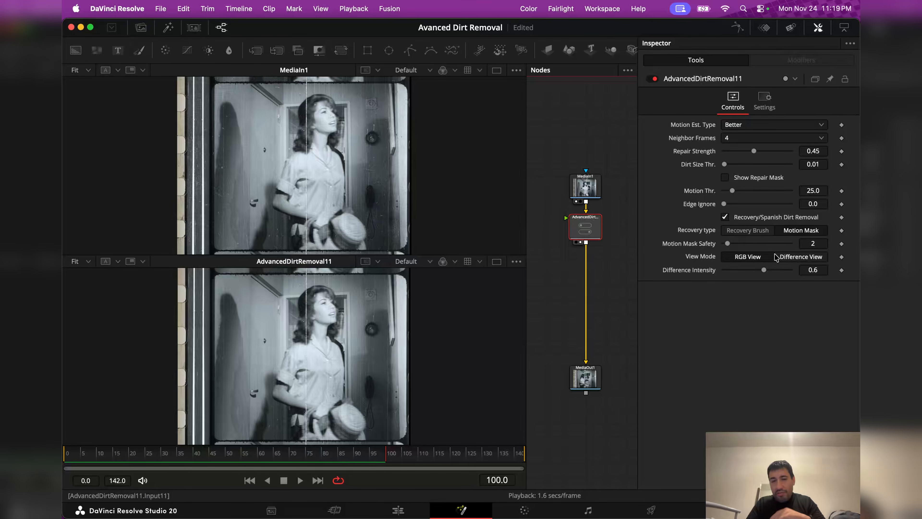
Play the clip on to frame 122, comparing the original with the cleaned image.
key("space")
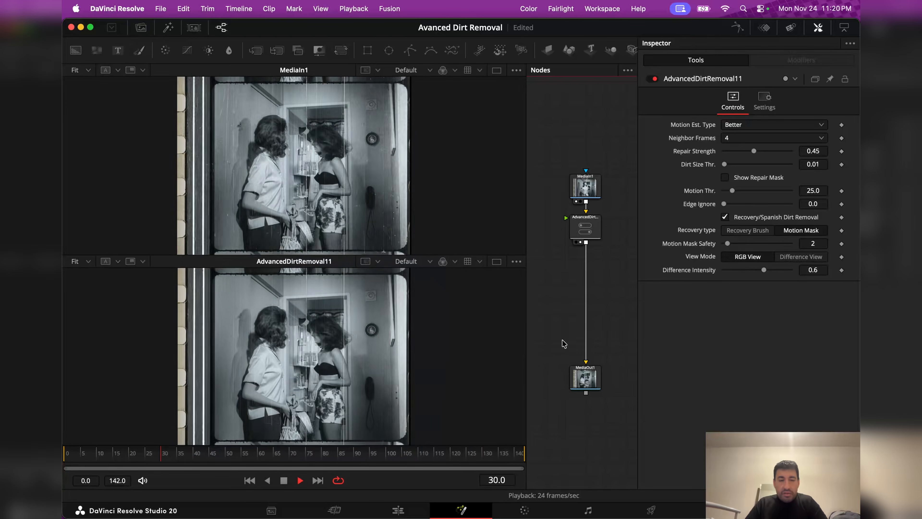
key("space")
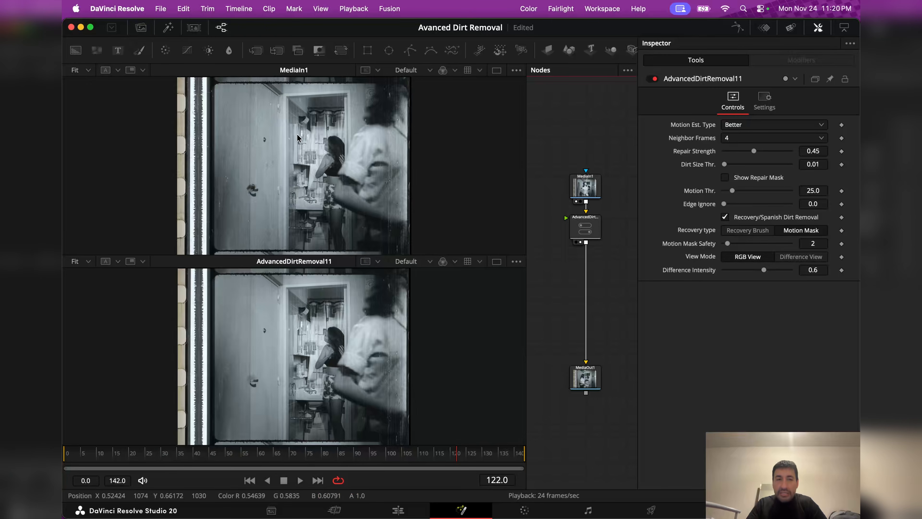
Show the clip thumbnails, return to a single viewer, and open clip 01 at frame 14.
left_click(194, 27)
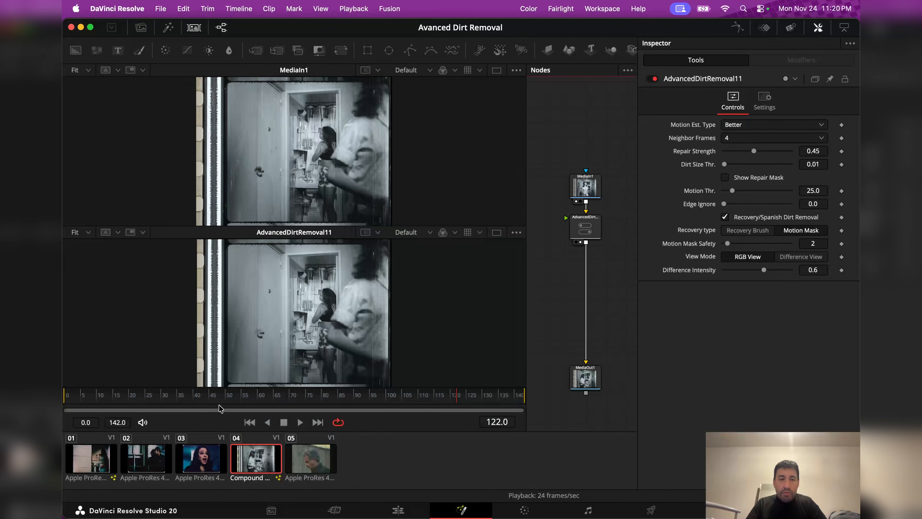
left_click(497, 69)
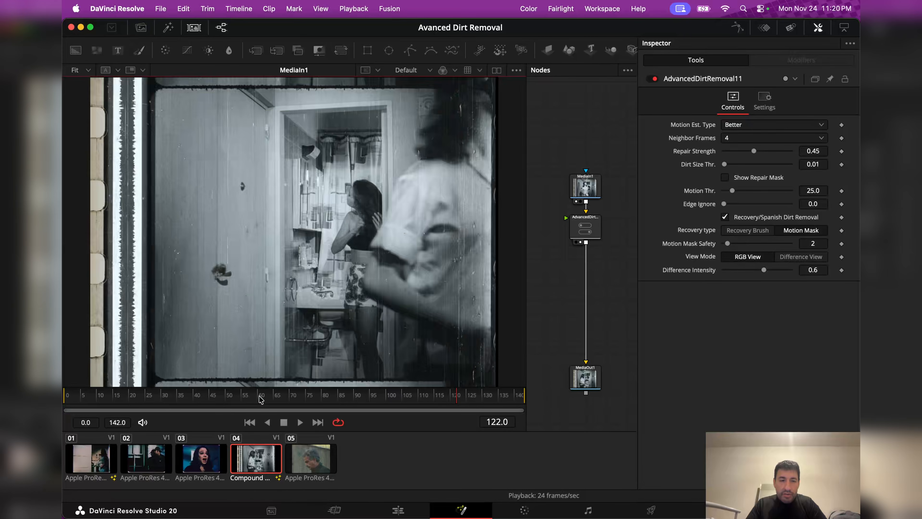
left_click(105, 460)
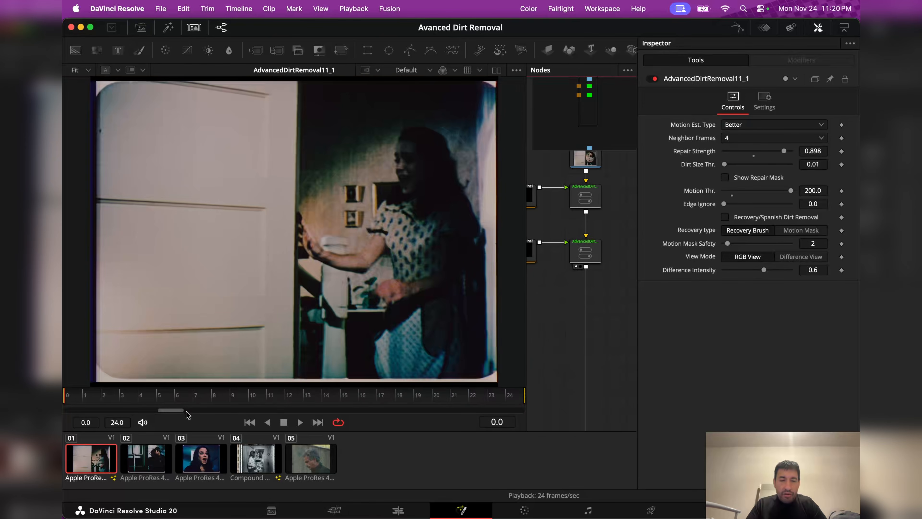
left_click_drag(235, 390, 322, 394)
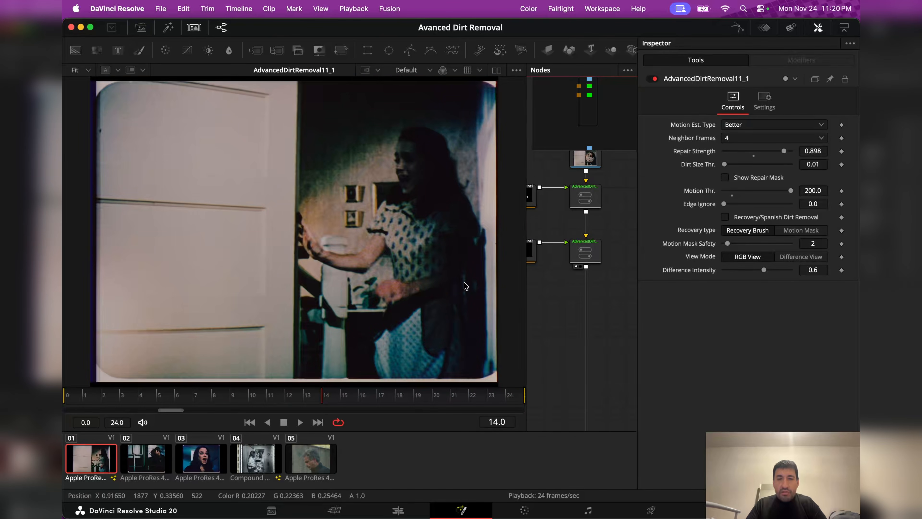
Open clip 05, view its MediaIn1, play the footage to frame 107, and hide the clip thumbnails.
mouse_move(588, 251)
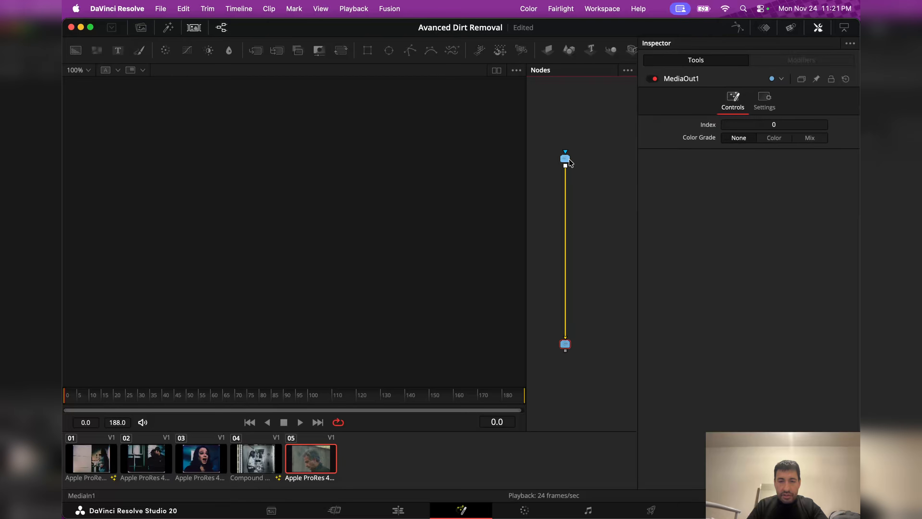
left_click(568, 159)
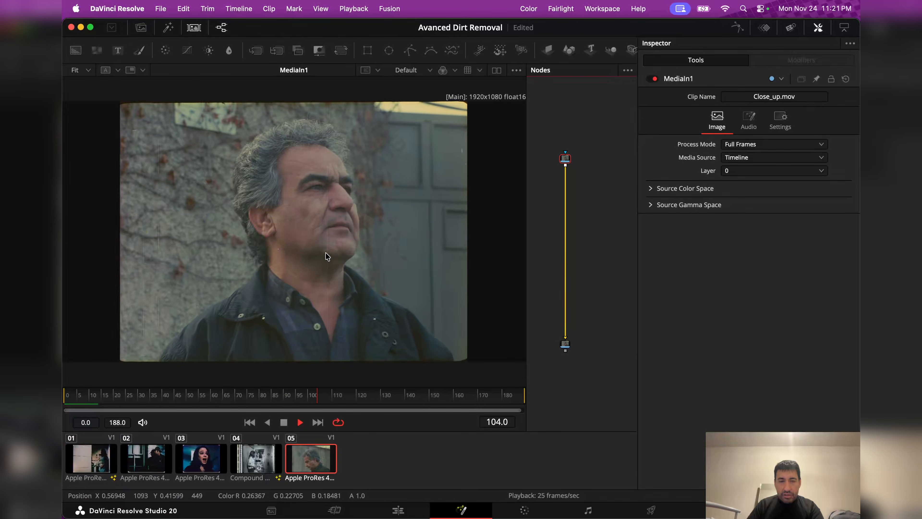
key("space")
left_click(193, 27)
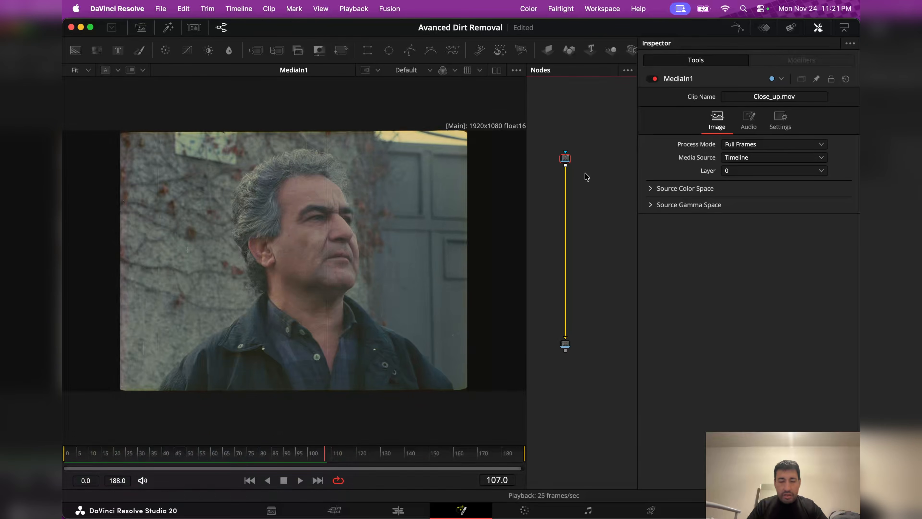
Add the Advanced Dirt Removal Cineon tool after MediaIn1 and show its output in the viewer.
scroll(583, 169, "up", 3)
scroll(587, 170, "left", 2)
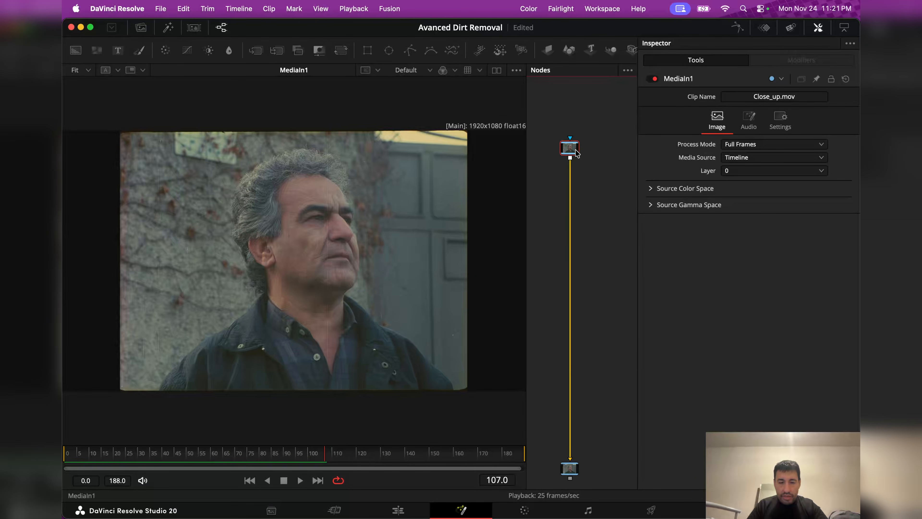
key("shift+space")
type("adv")
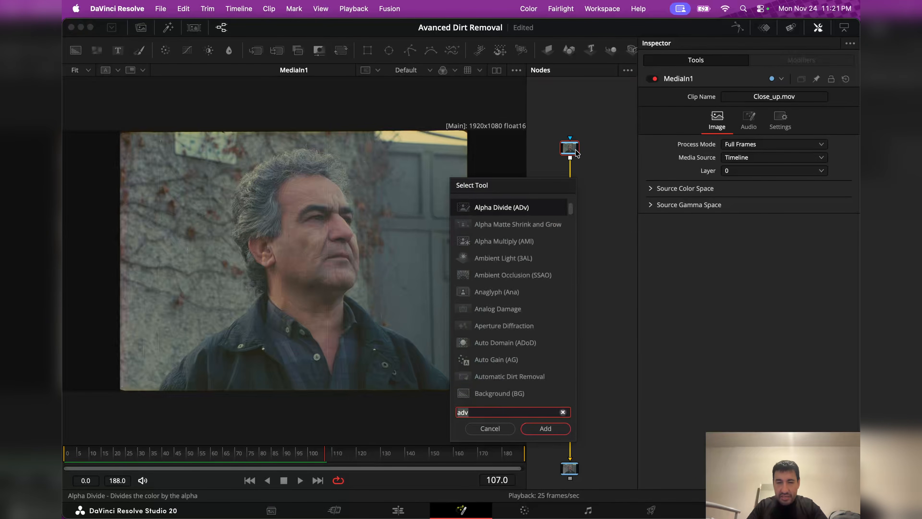
type("adv")
key("Up")
key("Return")
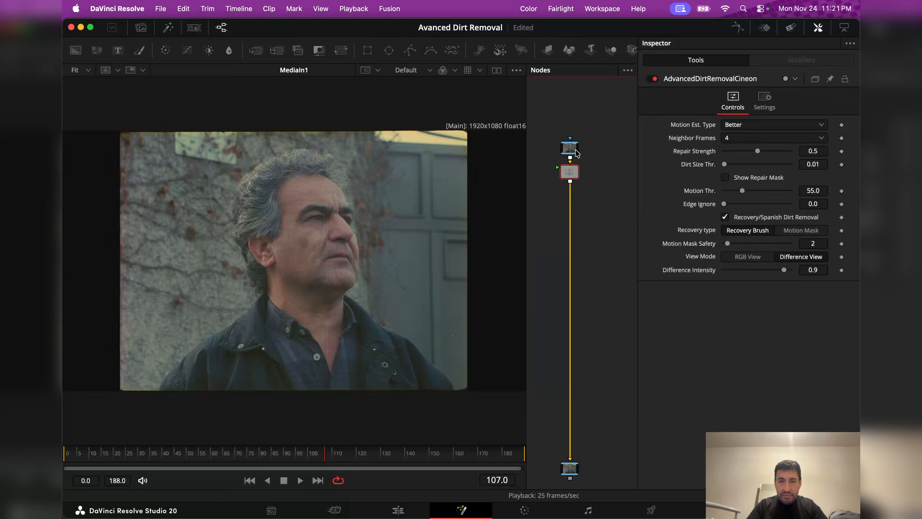
key("1")
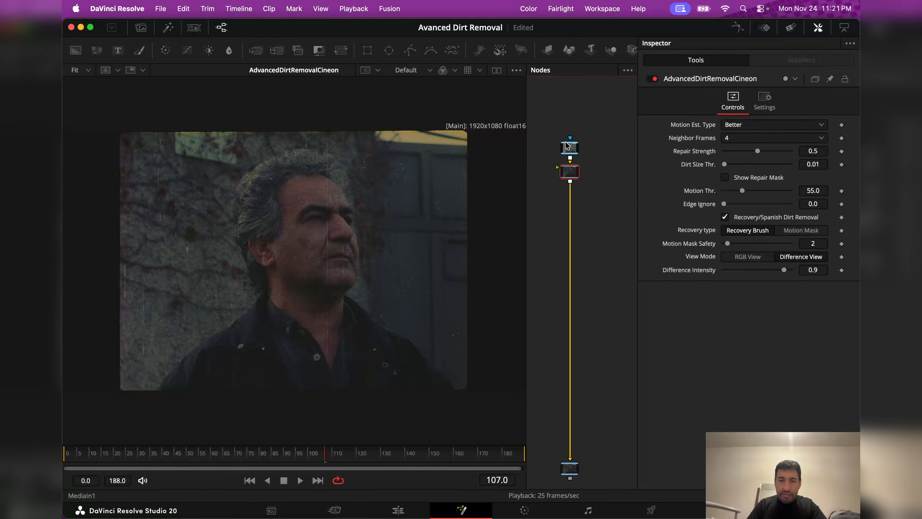
Set the dirt removal node's View Mode to RGB View and show MediaIn1 in the viewer.
left_click(570, 147)
left_click(570, 172)
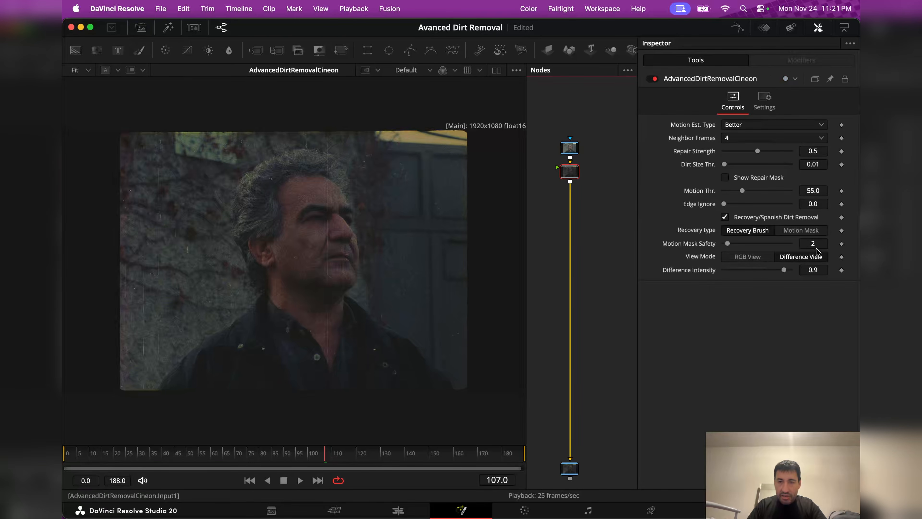
left_click(748, 257)
left_click(571, 147)
key("1")
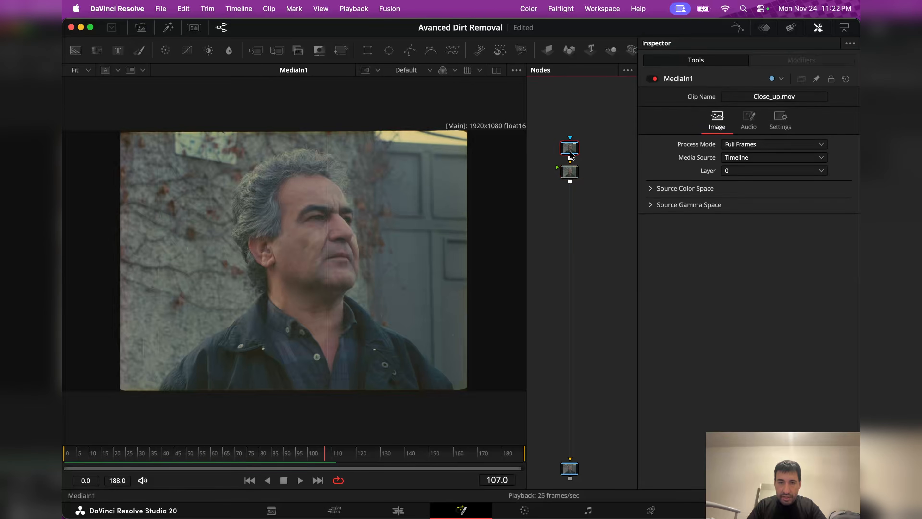
Open a second viewer and show MediaIn1 in the upper one and MediaOut1 in the lower one.
left_click(571, 468)
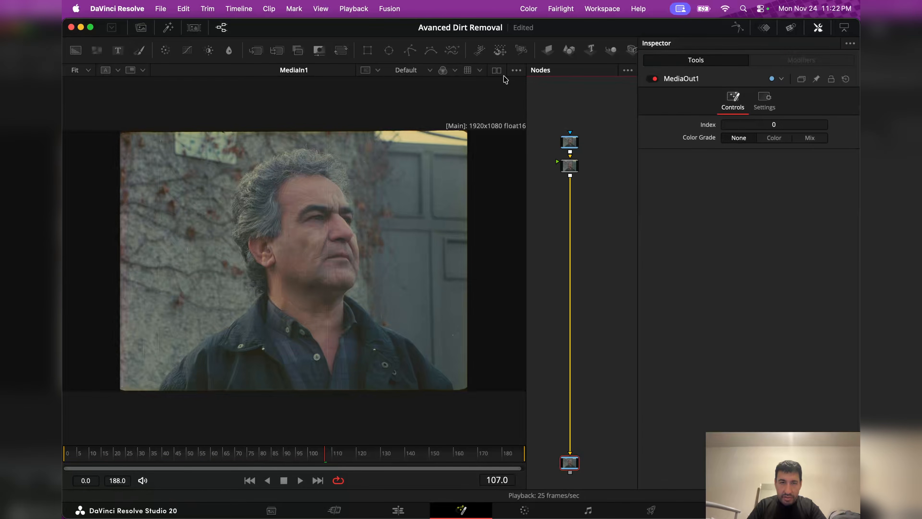
left_click(496, 70)
left_click(569, 143)
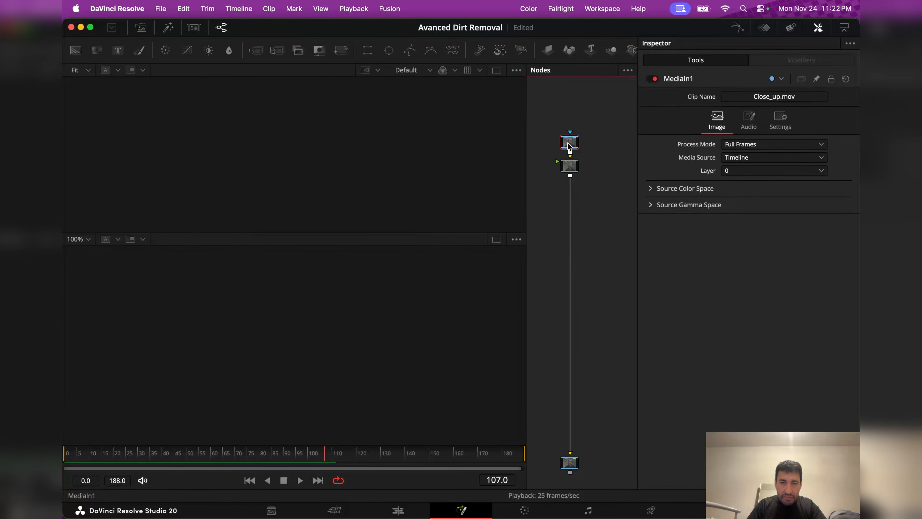
key("1")
left_click(570, 464)
key("2")
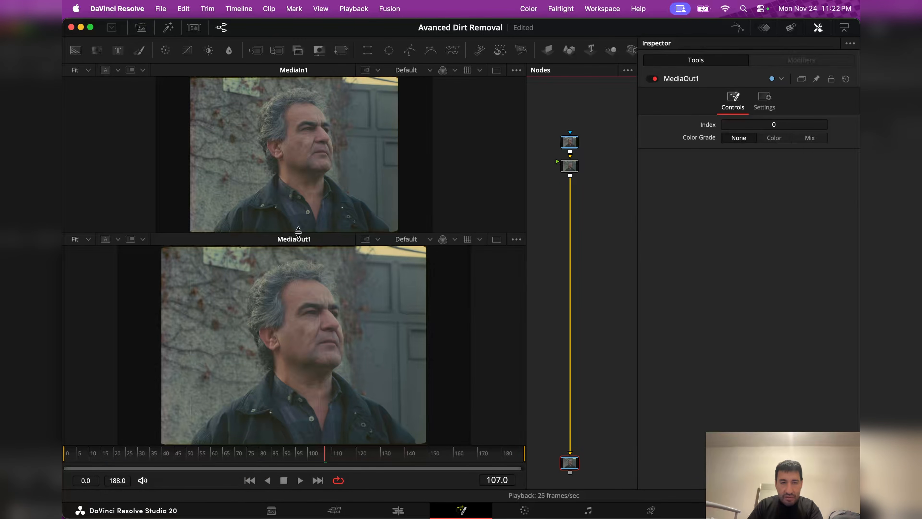
Make the two viewers about equal in height and play the clip to frame 46, comparing original and output.
left_click_drag(298, 232, 299, 300)
key("space")
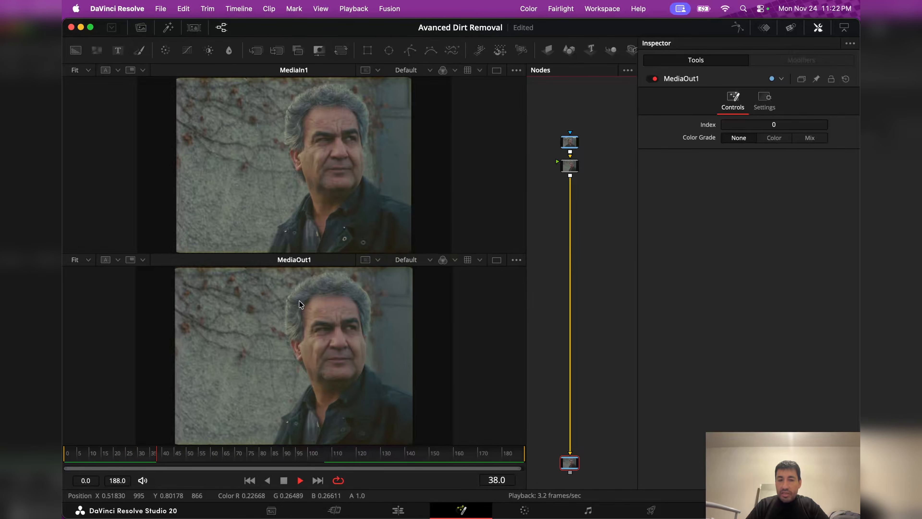
key("space")
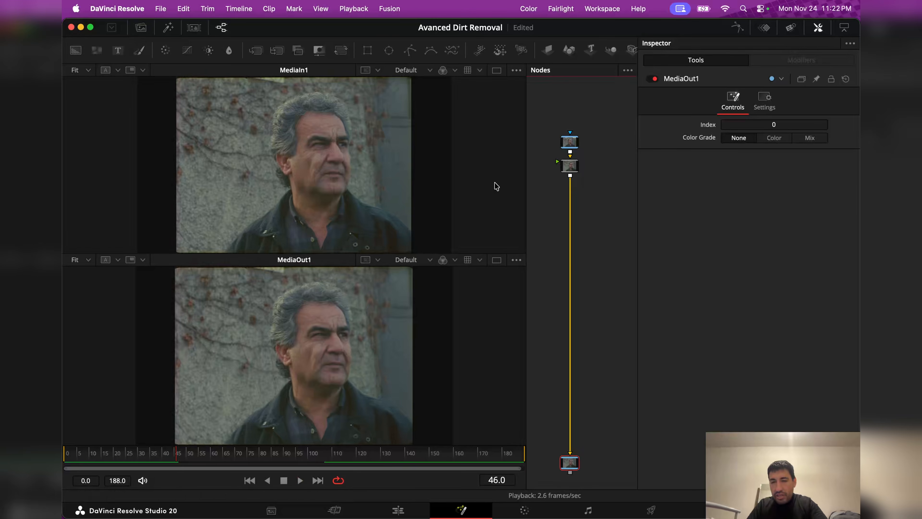
Switch the dirt removal node to Difference View, try Difference Intensity 1.0, return it to 0.9, and play to frame 77 to examine the removed dirt.
left_click(569, 166)
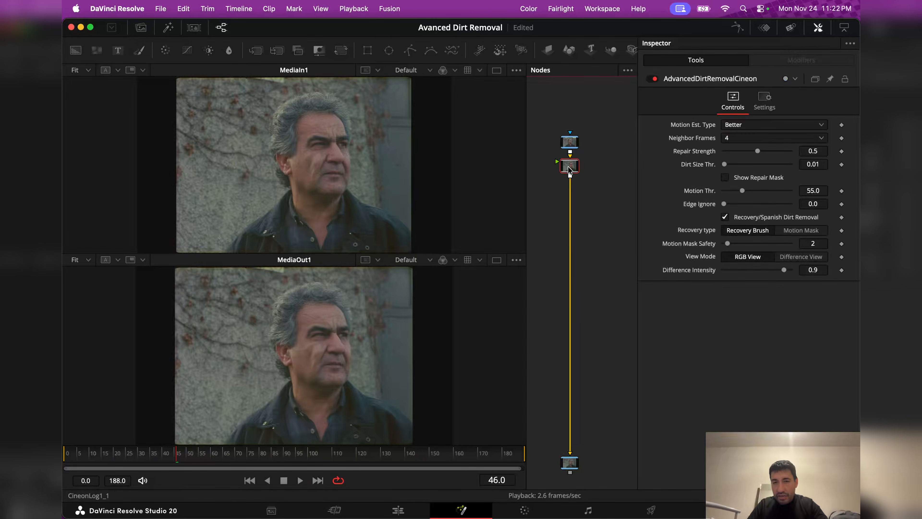
left_click(815, 258)
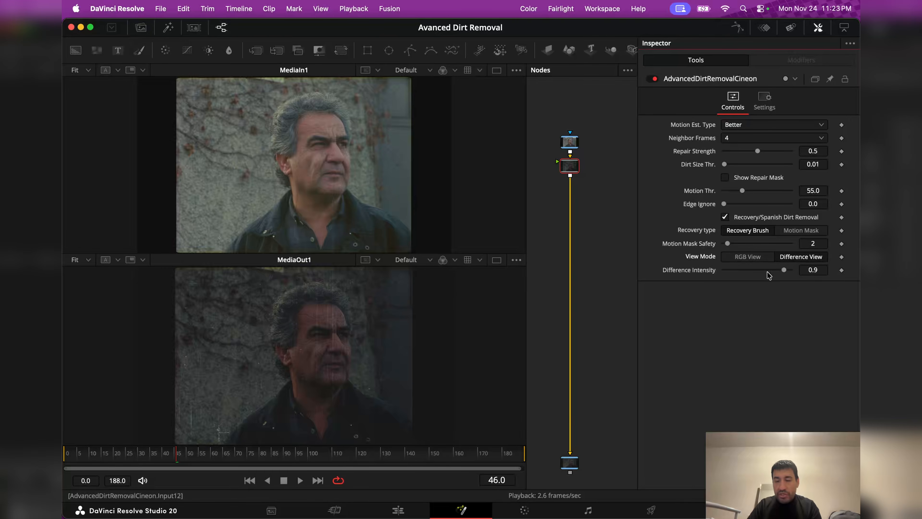
left_click_drag(784, 270, 792, 270)
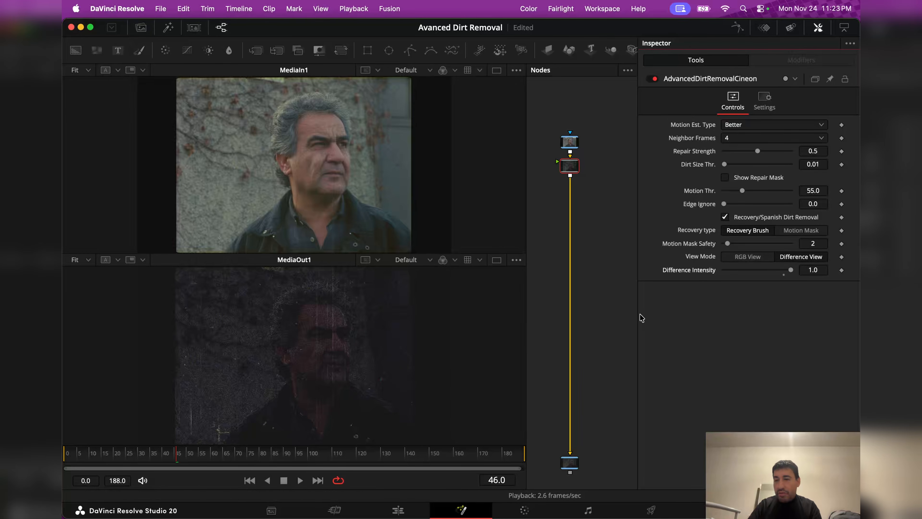
left_click_drag(791, 270, 784, 270)
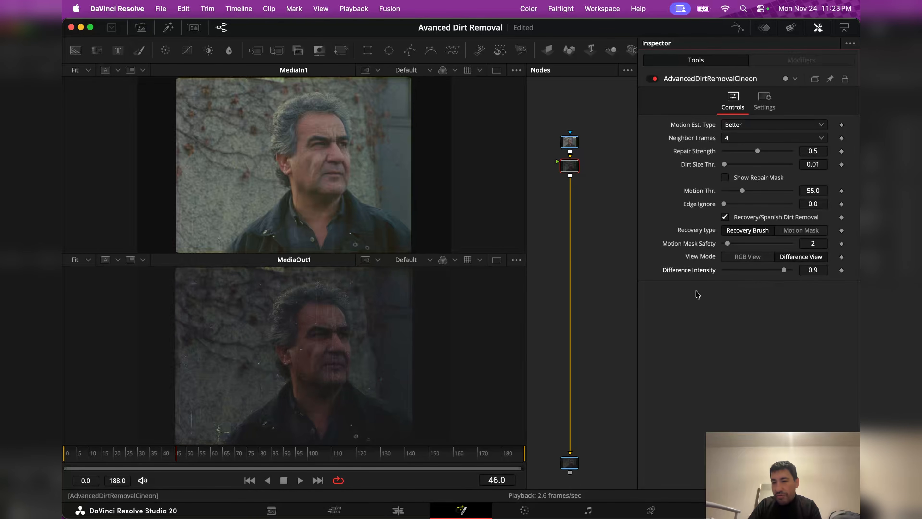
key("space")
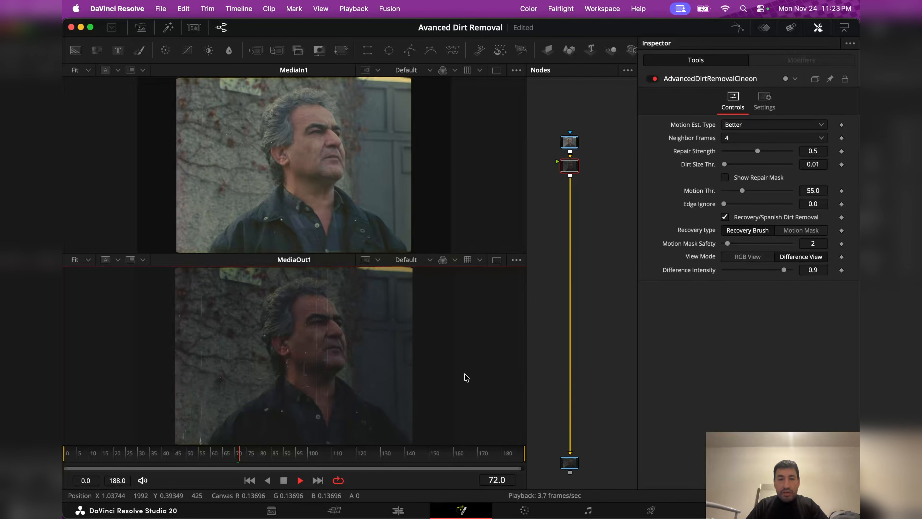
key("space")
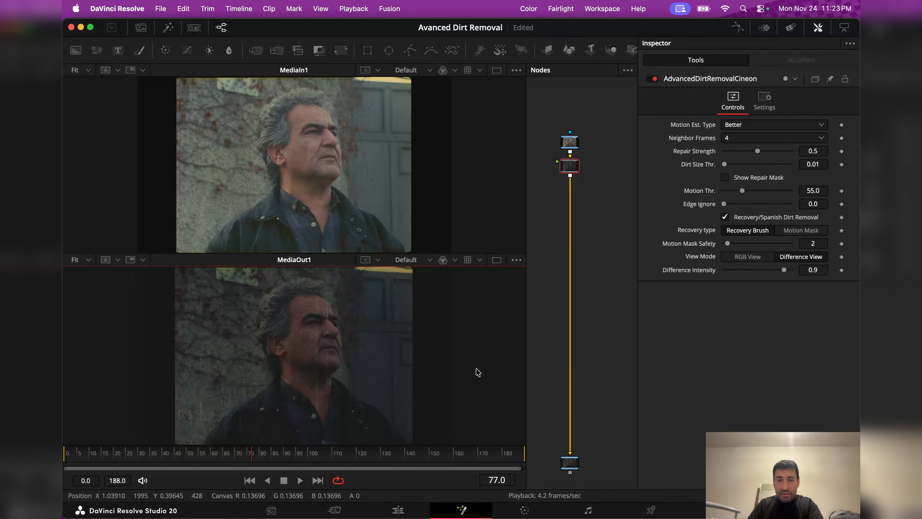
Set View Mode back to RGB View and play the clip to compare the original with the cleaned output.
left_click(743, 258)
key("shift+space")
key("space")
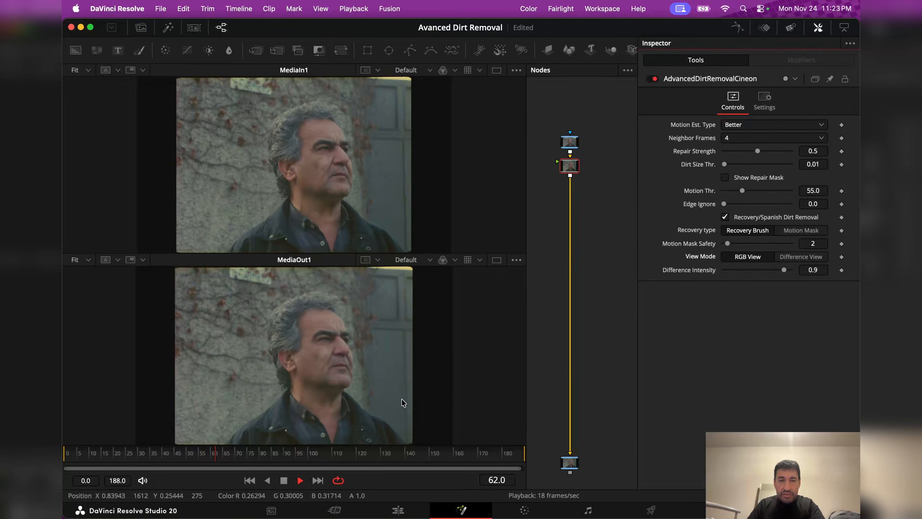